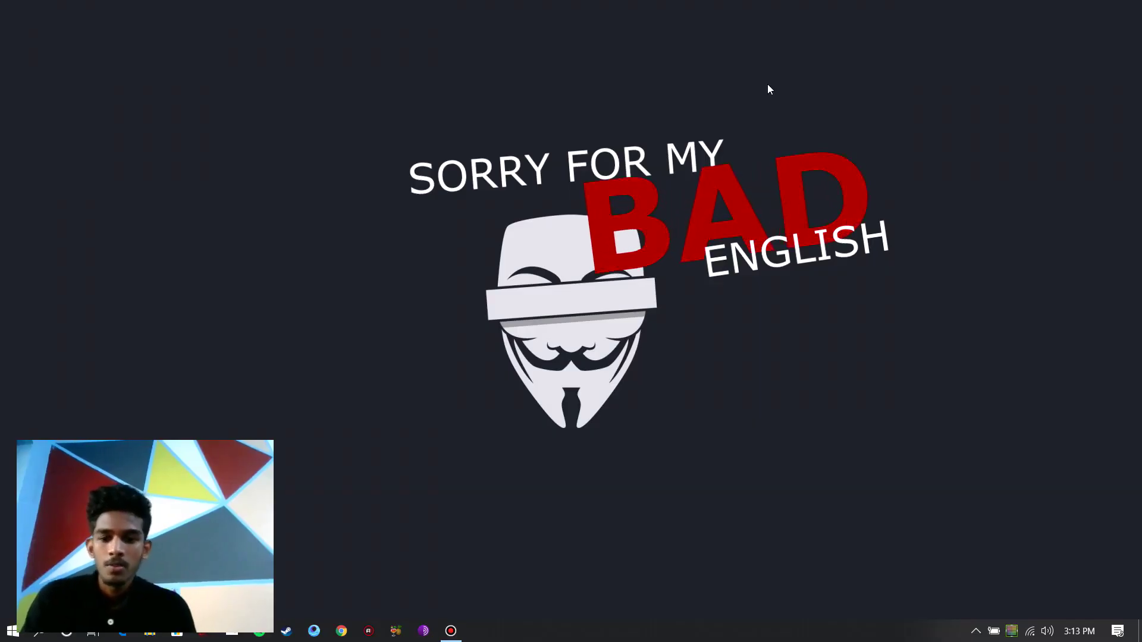
left_click(341, 631)
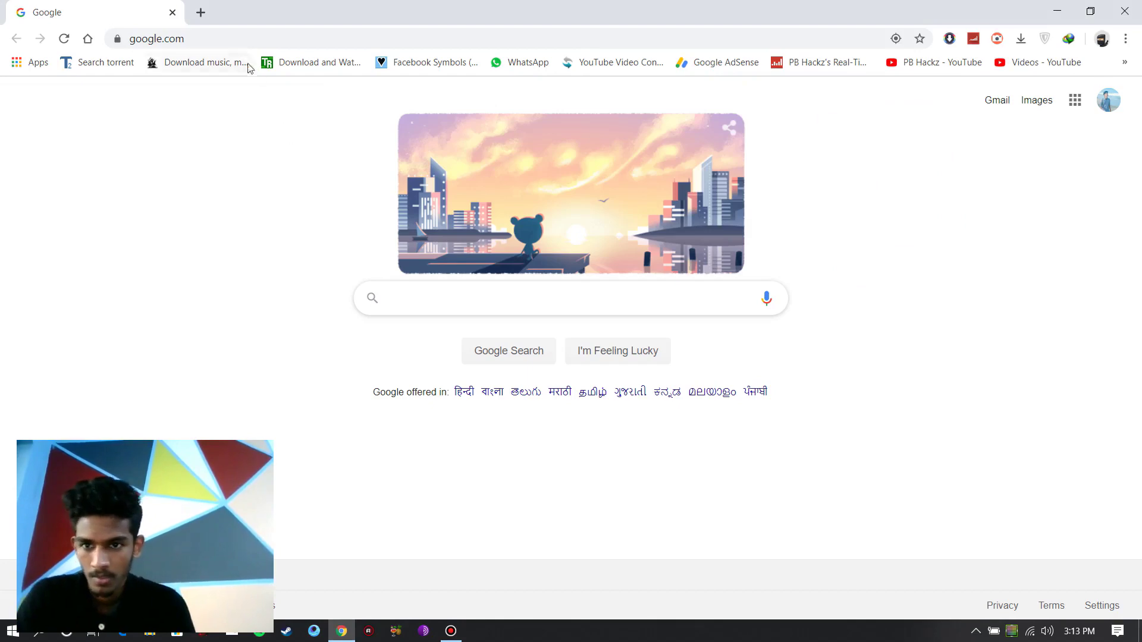
left_click(243, 38)
type("www.")
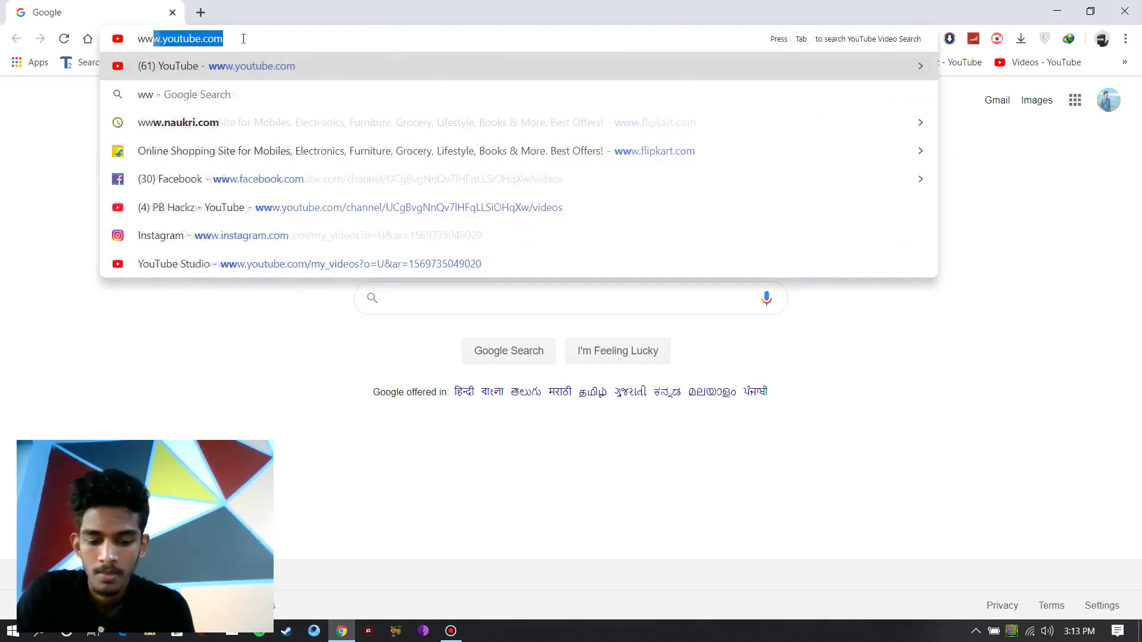
type("hackthebox.eu/invi")
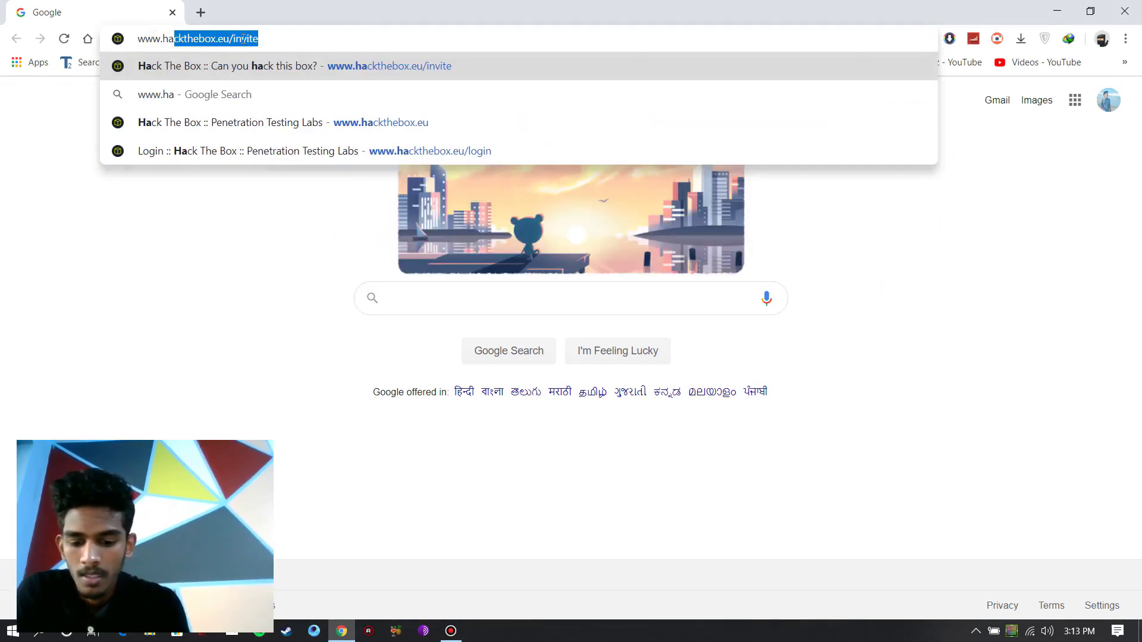
key("Right")
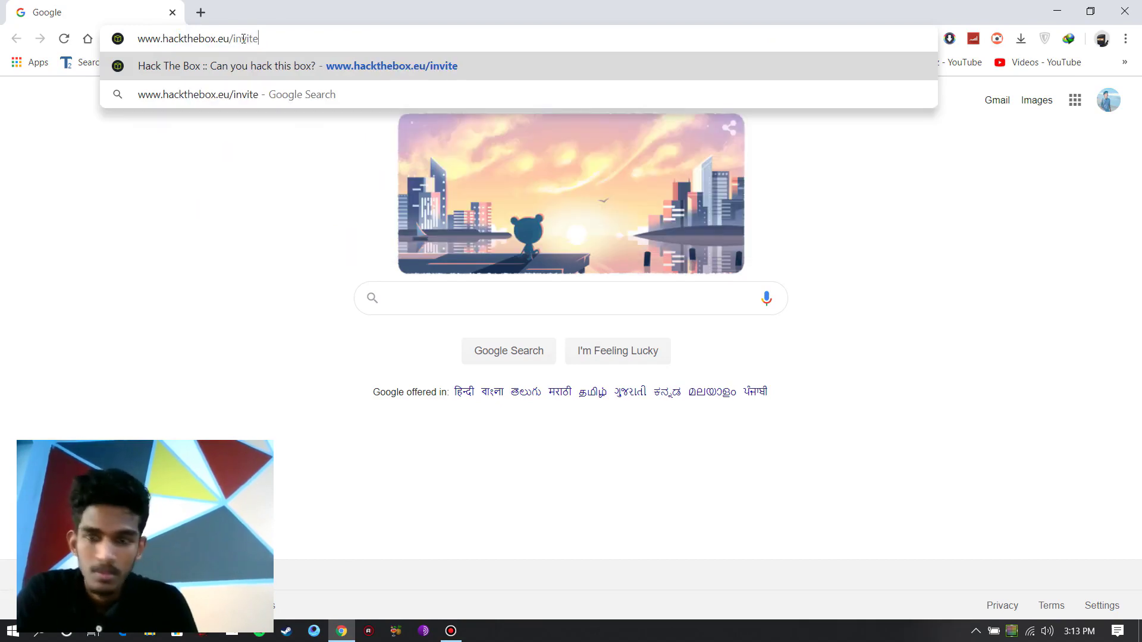
key("BackSpace")
key("BackSpace")
key("BackSpace")
key("BackSpace")
key("BackSpace")
key("BackSpace")
key("BackSpace")
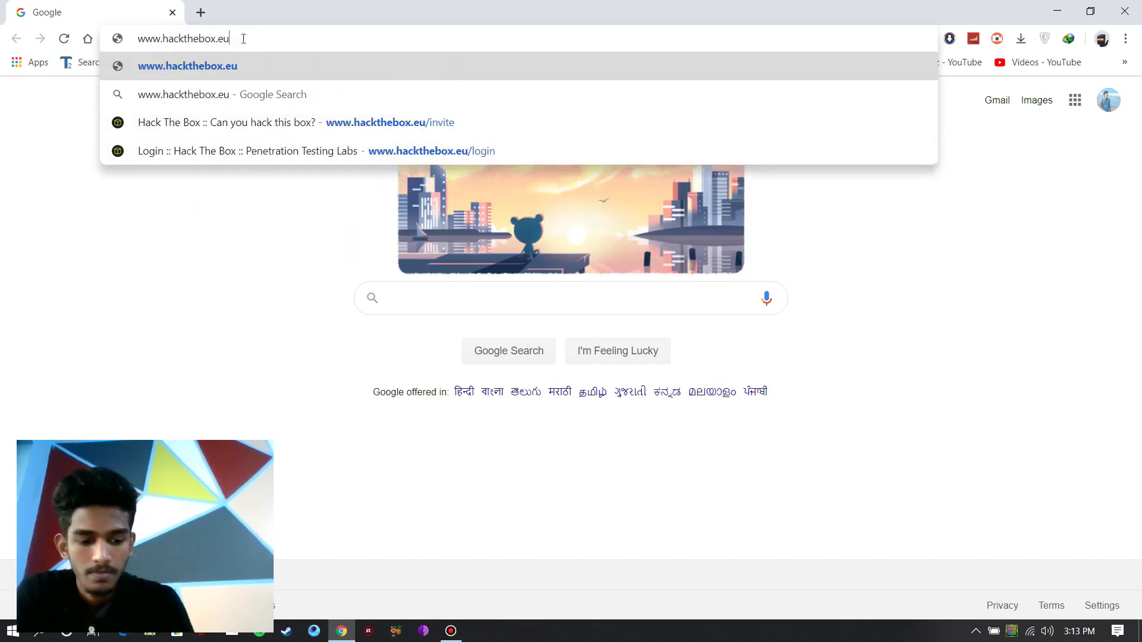
key("Return")
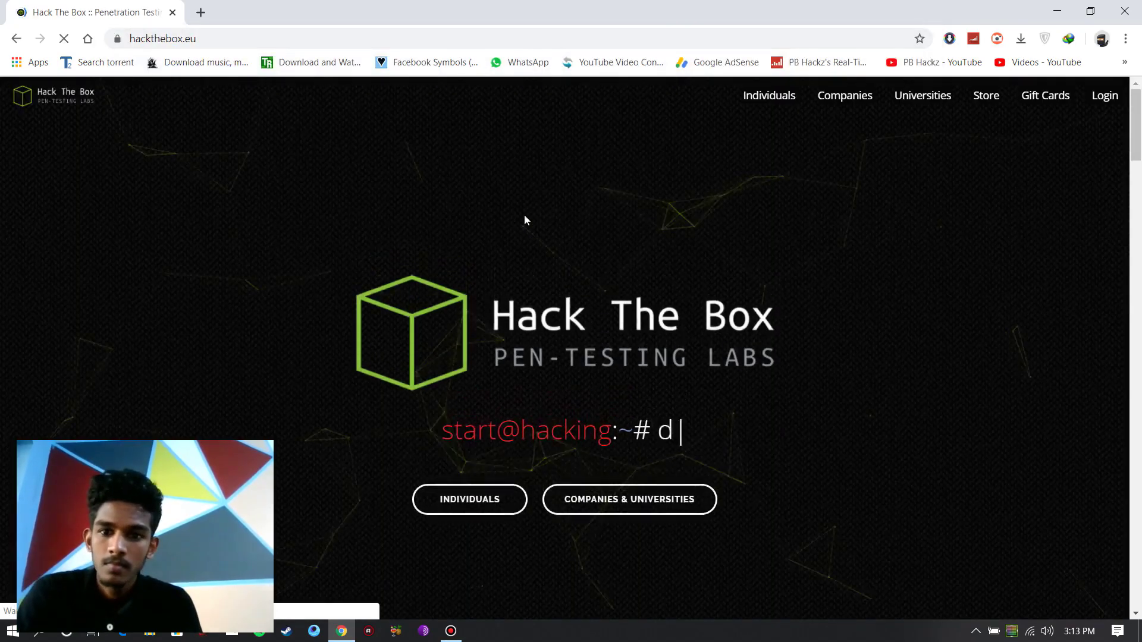
- Go from the home page to the Hack The Box login page
scroll(669, 261, "down", 3)
scroll(669, 265, "down", 2)
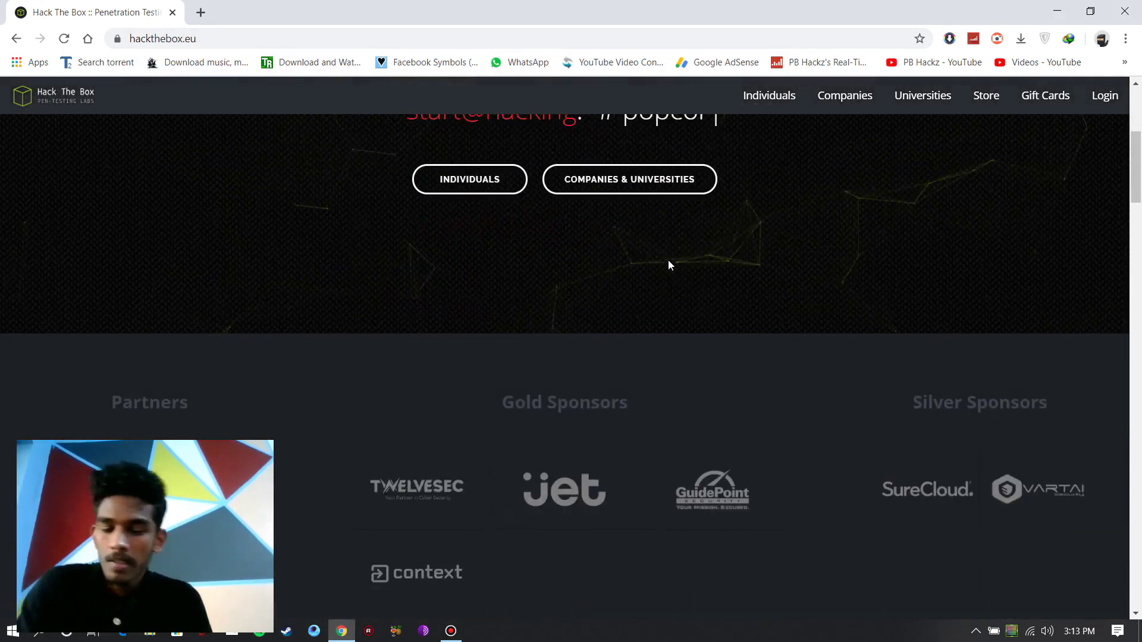
scroll(669, 266, "up", 3)
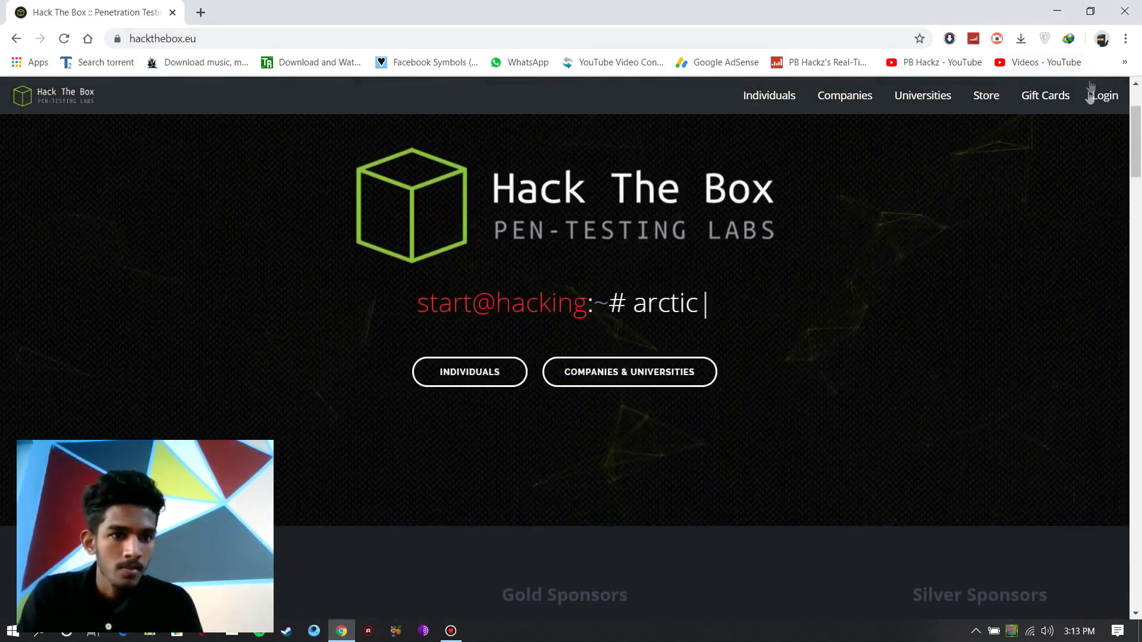
left_click(1101, 99)
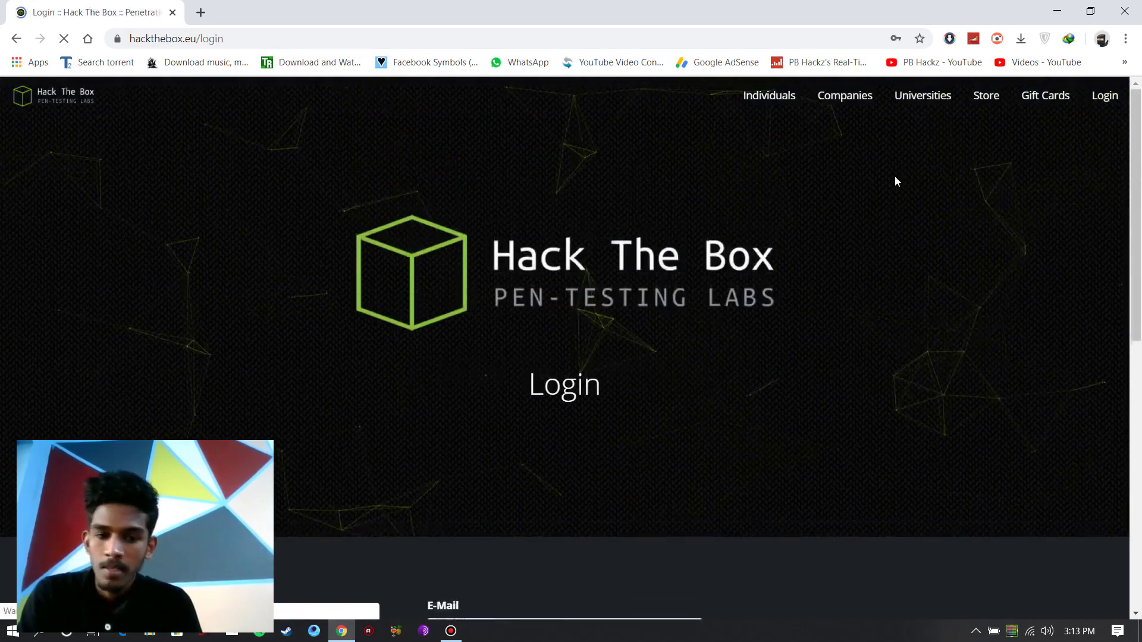
scroll(894, 176, "down", 5)
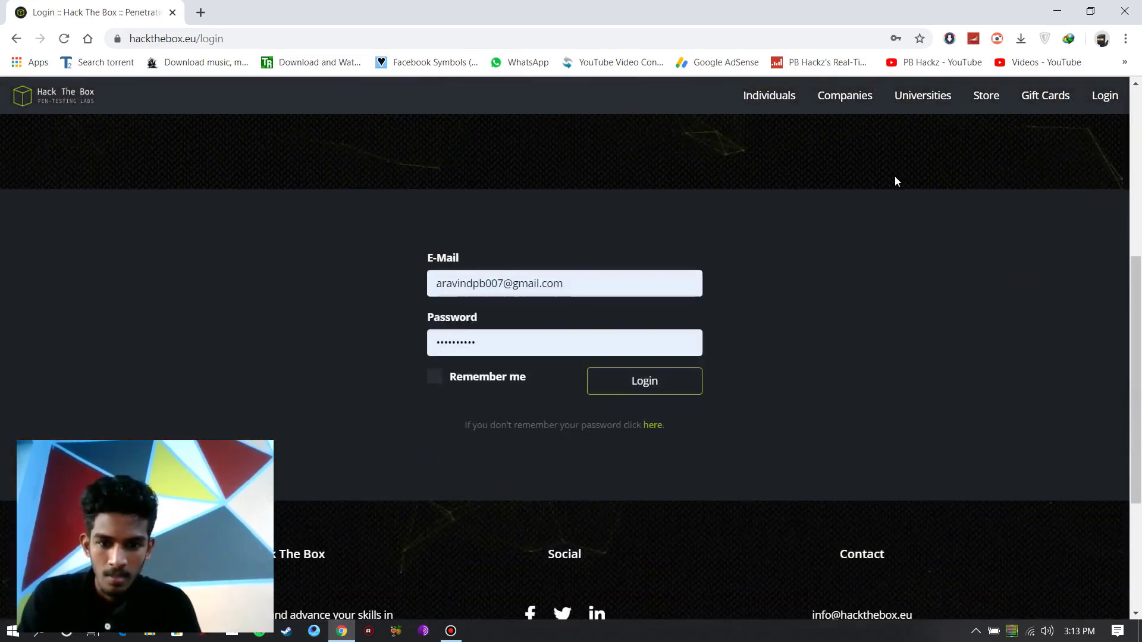
scroll(895, 176, "down", 3)
scroll(897, 181, "up", 2)
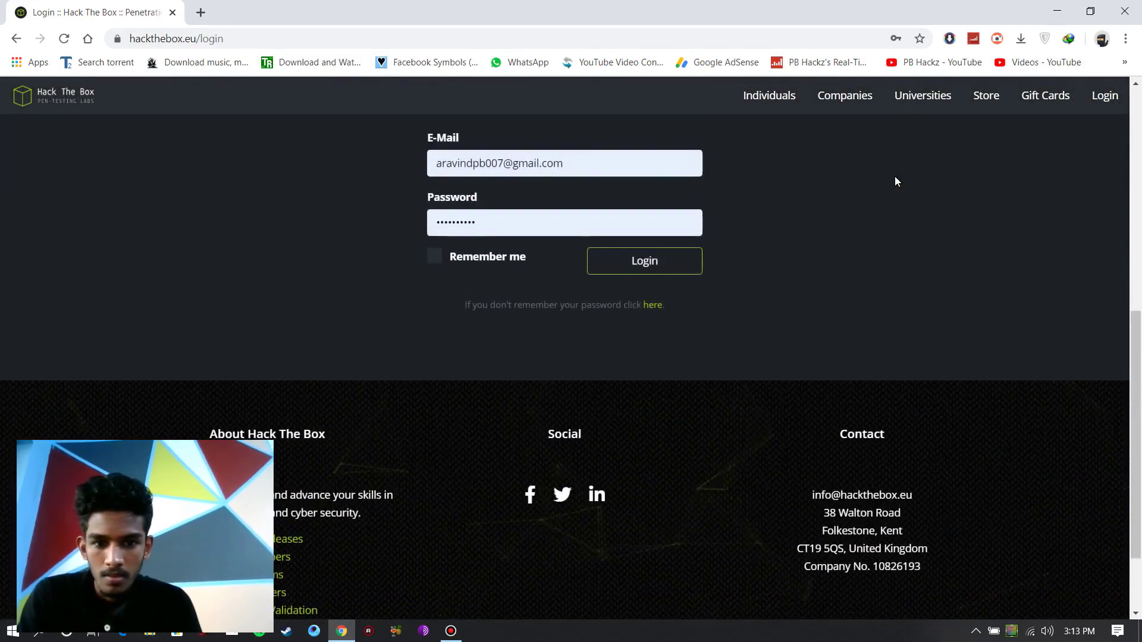
scroll(896, 181, "up", 3)
scroll(897, 181, "down", 1)
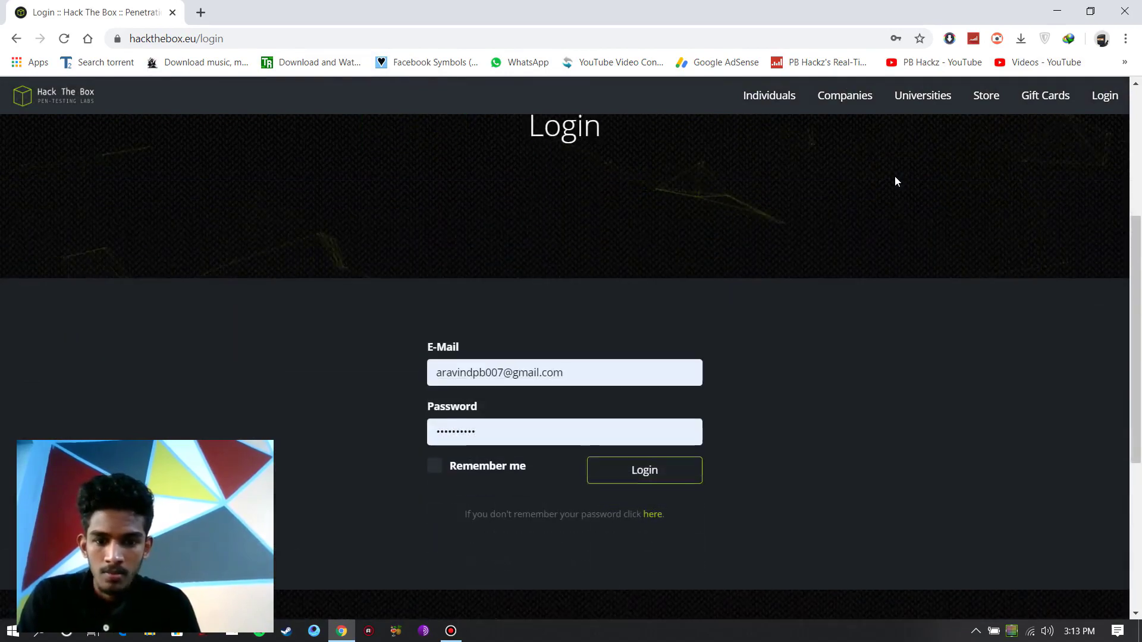
left_click(209, 12)
- Load hackthebox.eu/invite in the new tab
type("hac")
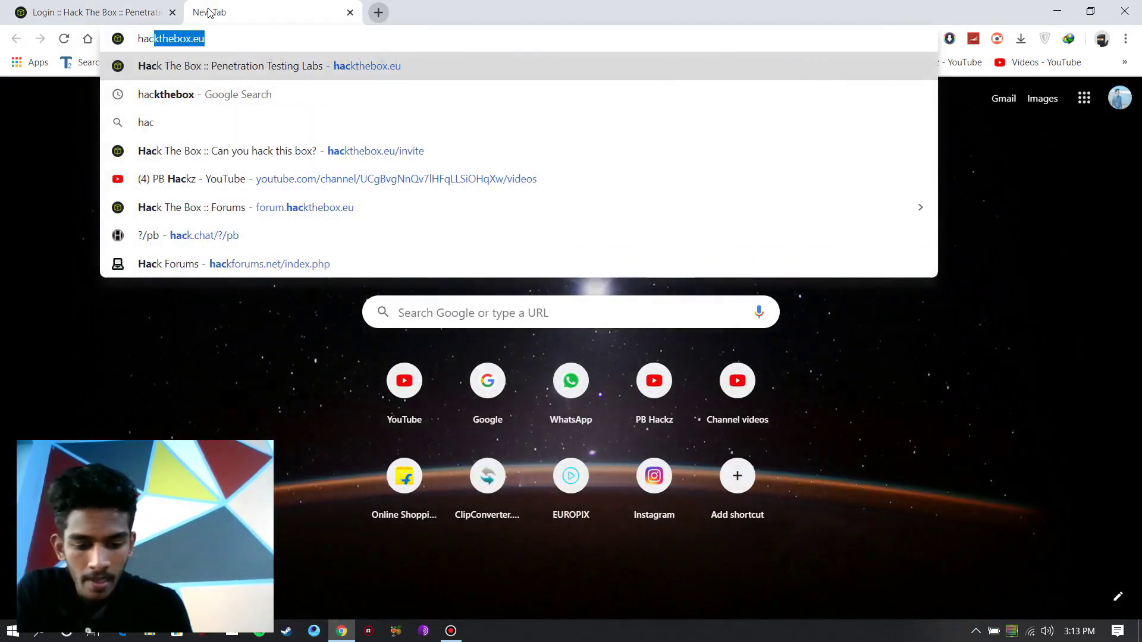
type("kthe")
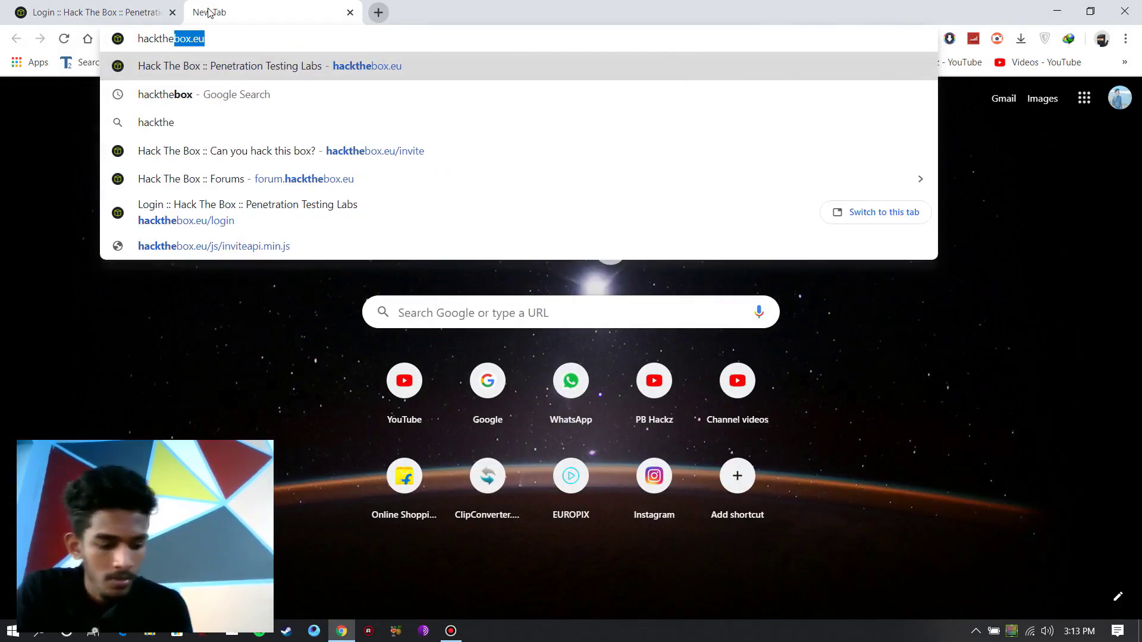
key("Right")
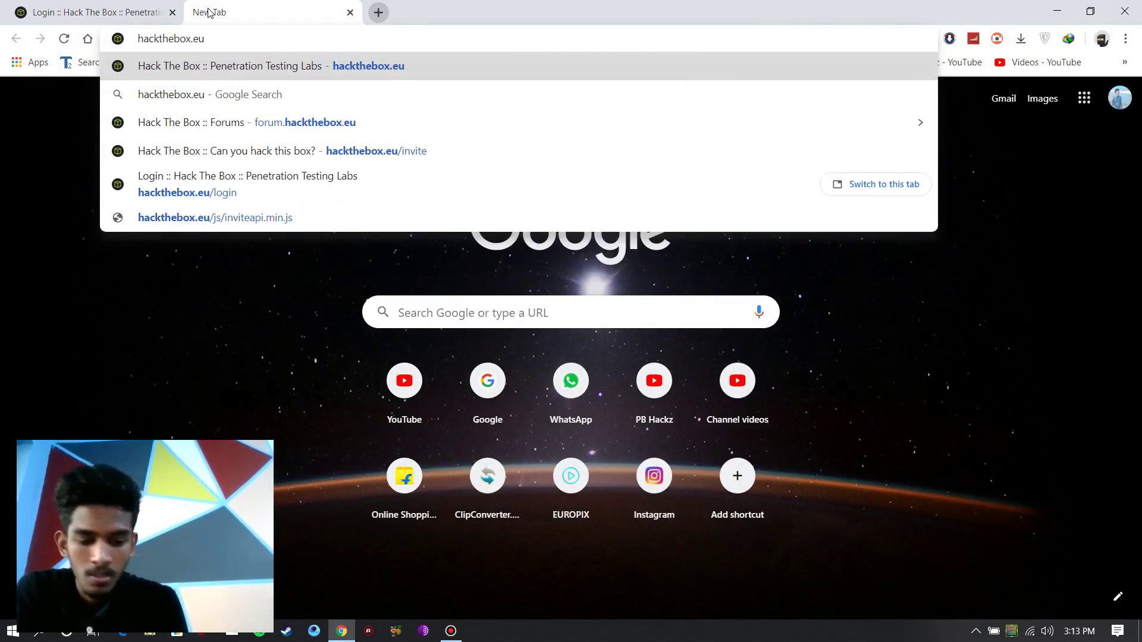
type("/in")
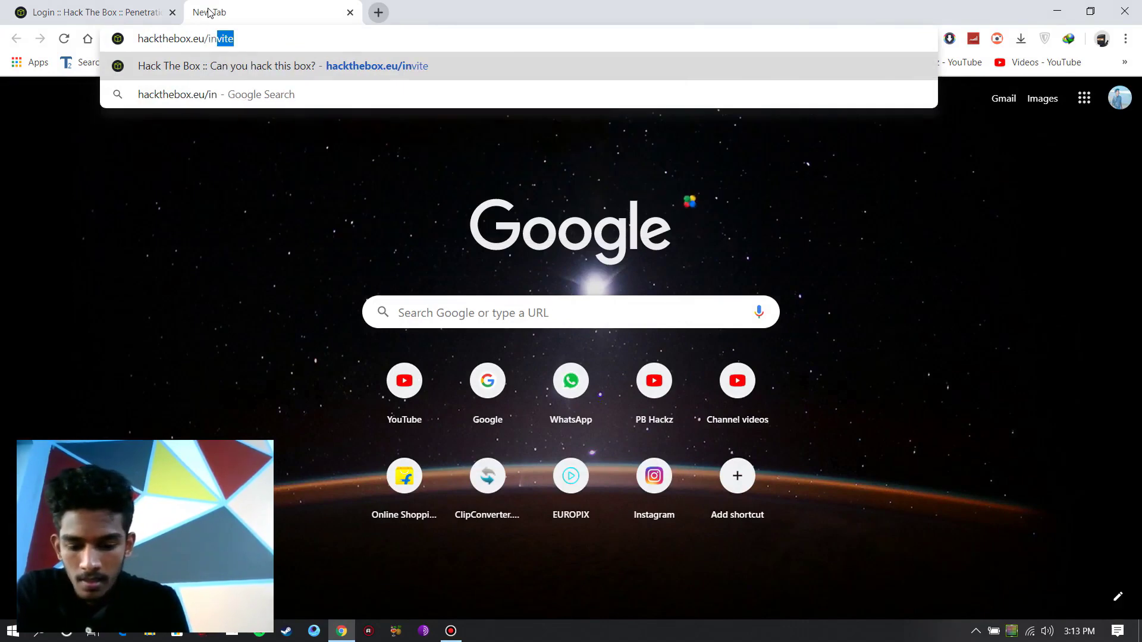
type("vite")
key("Return")
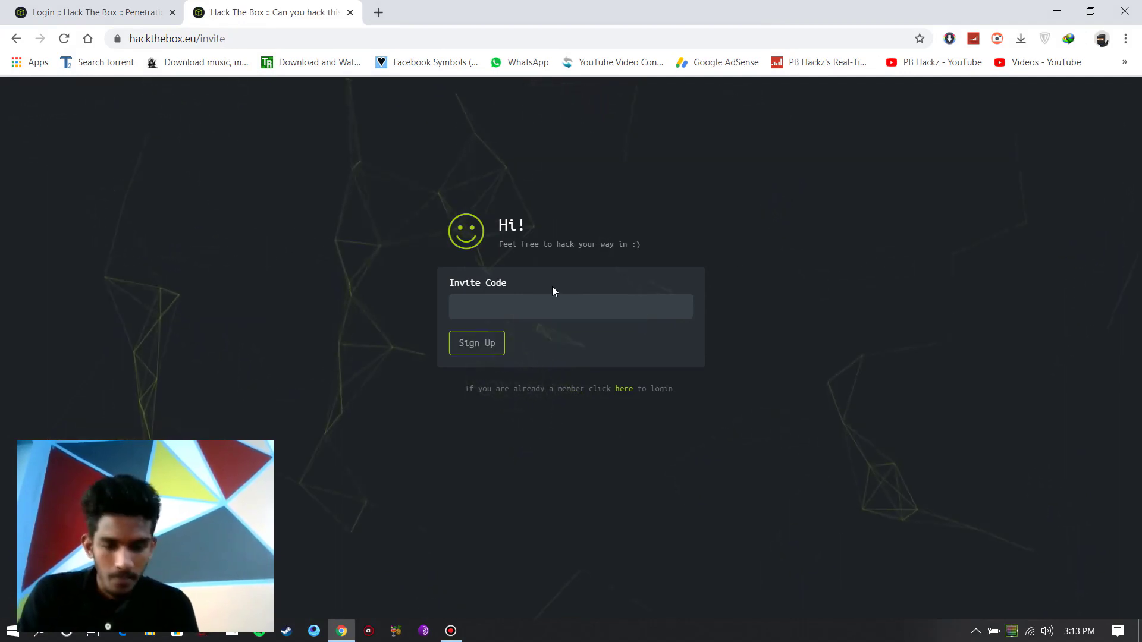
right_click(784, 290)
- Inspect the invite page and select the /js/inviteapi.min.js script path in Elements
left_click(815, 346)
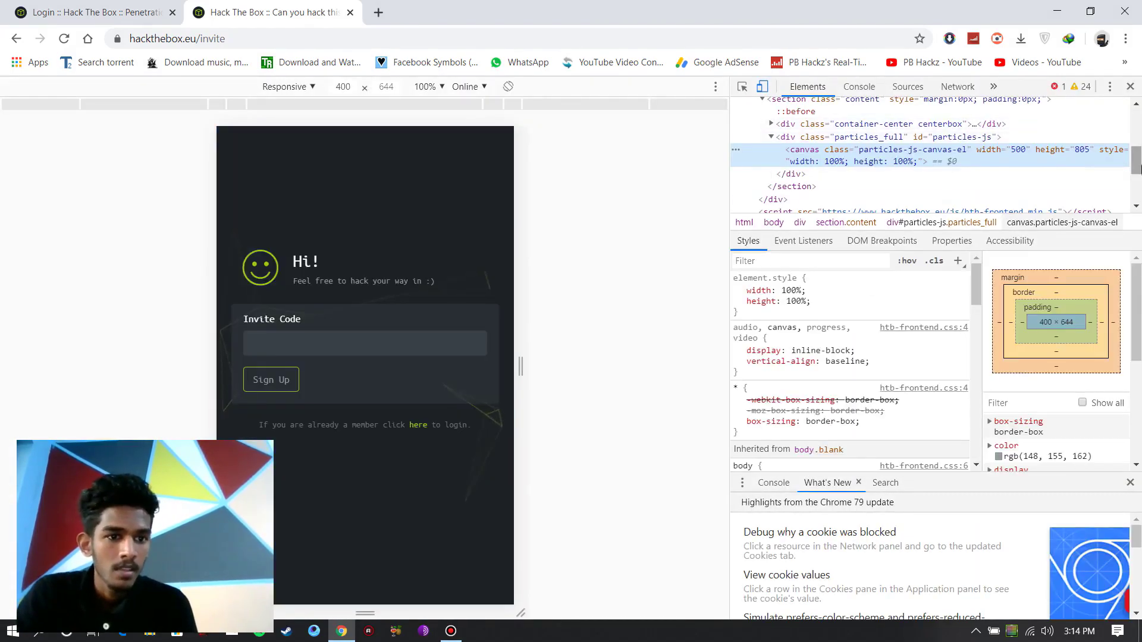
left_click_drag(1140, 169, 1140, 187)
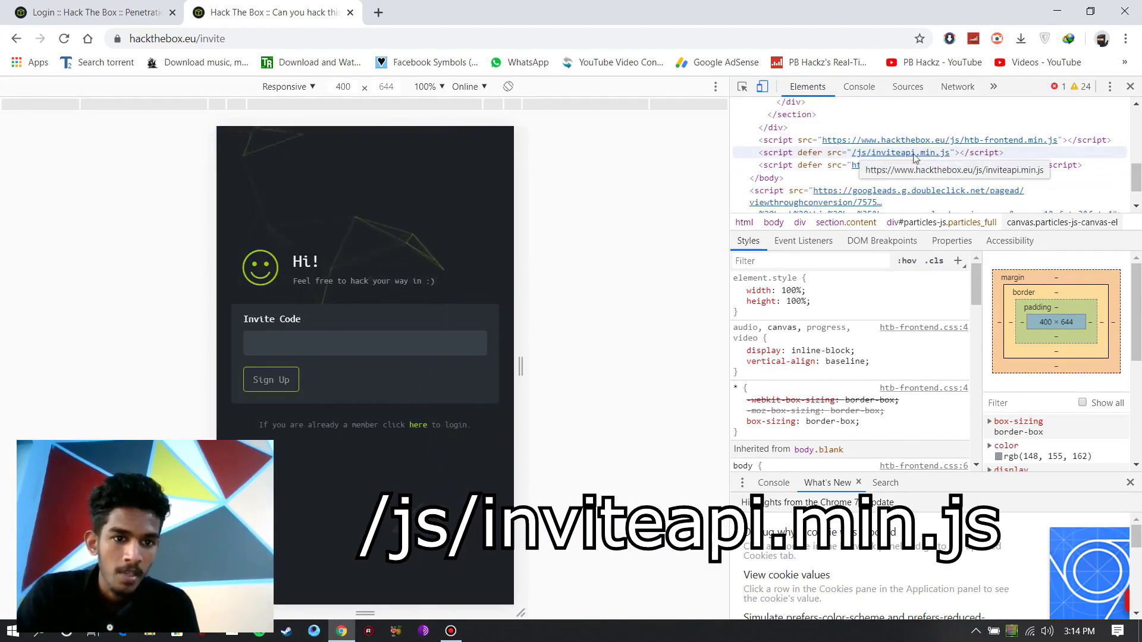
double_click(873, 152)
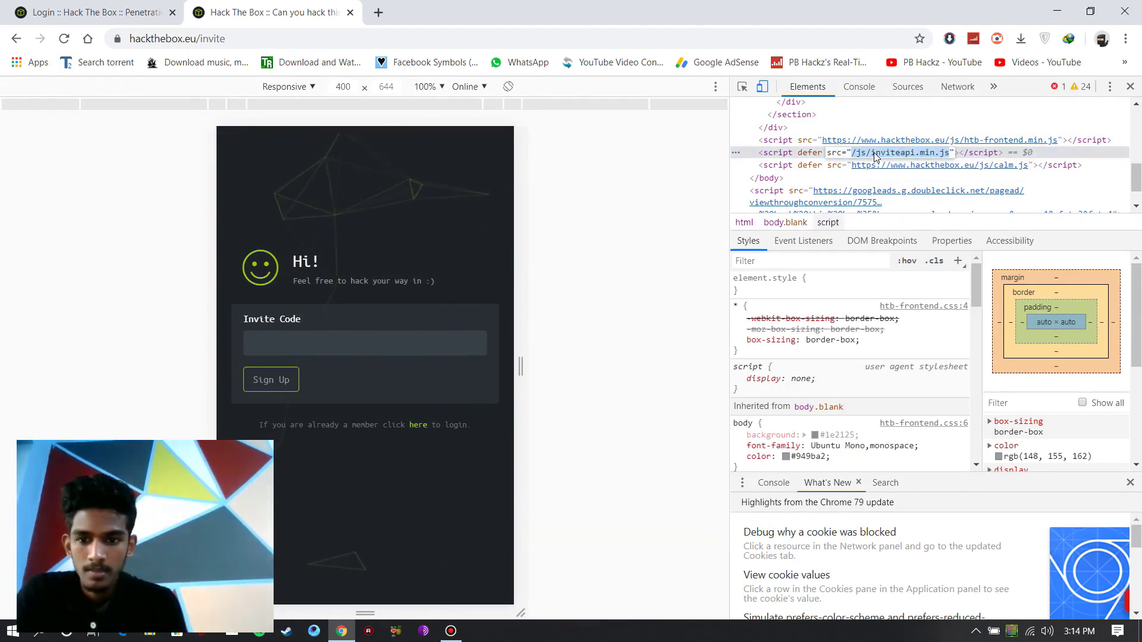
left_click(379, 13)
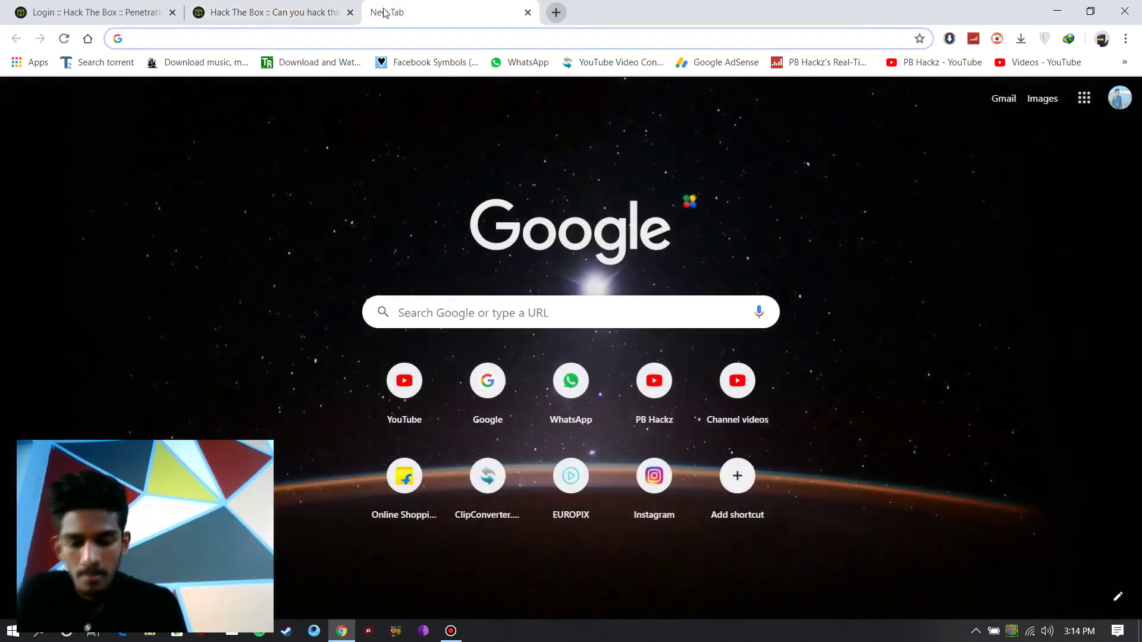
type("www.")
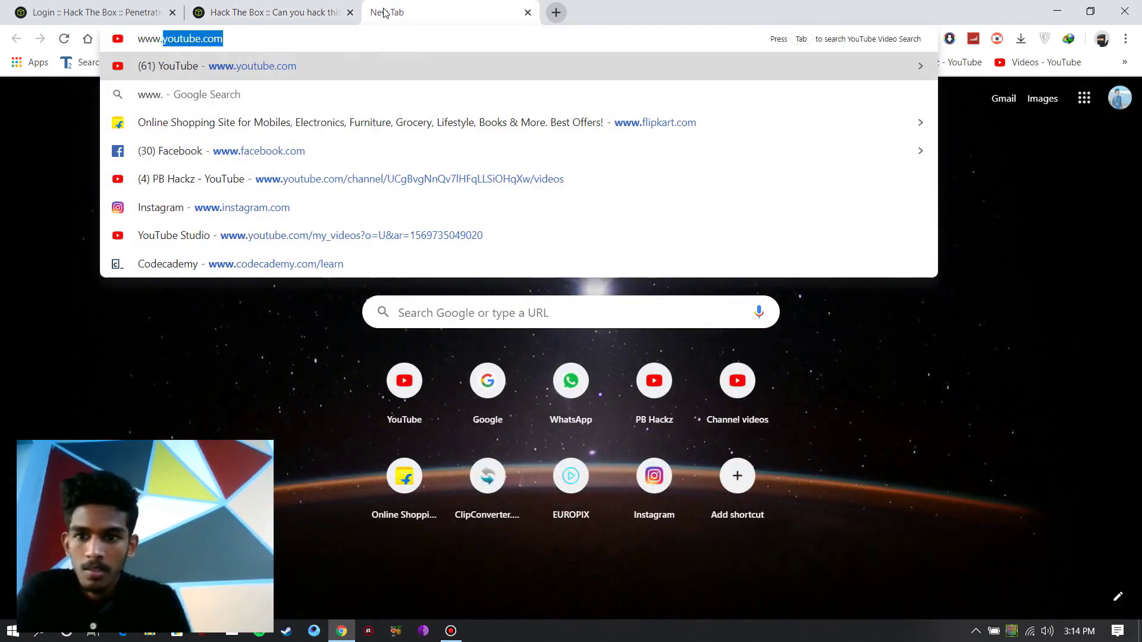
type("hackthebox.eu")
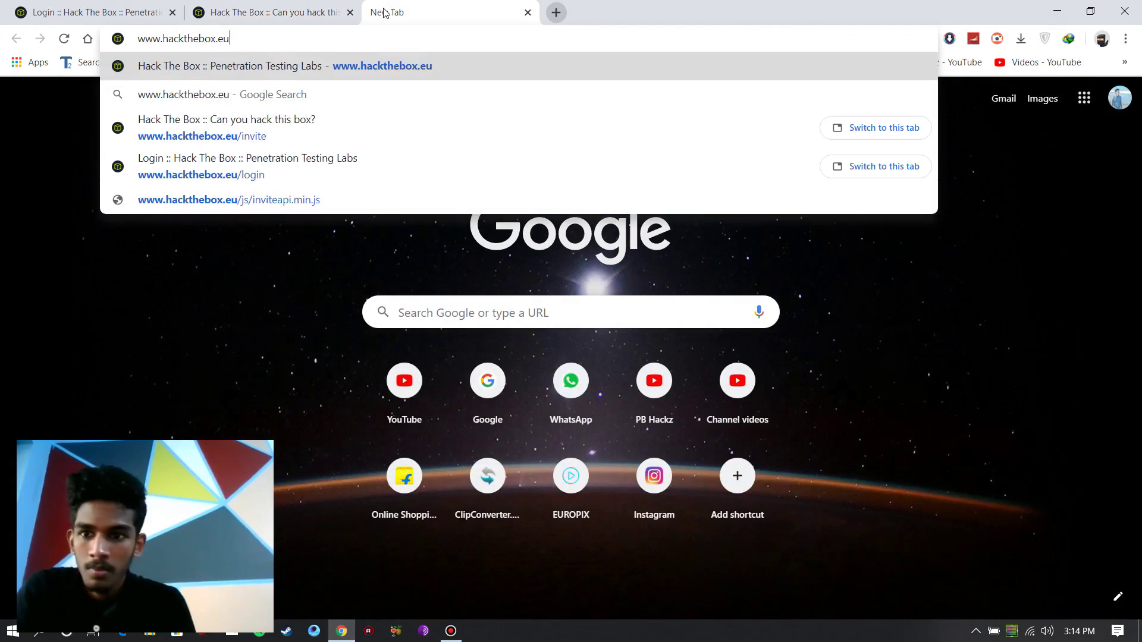
type("/js/inviteapi.min.js")
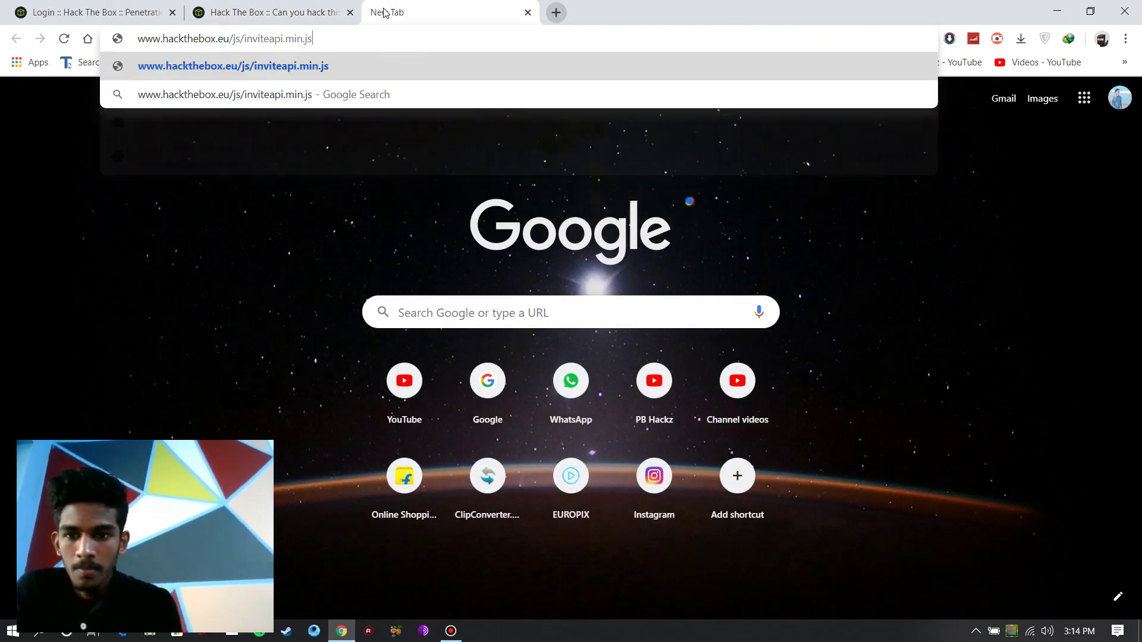
key("Return")
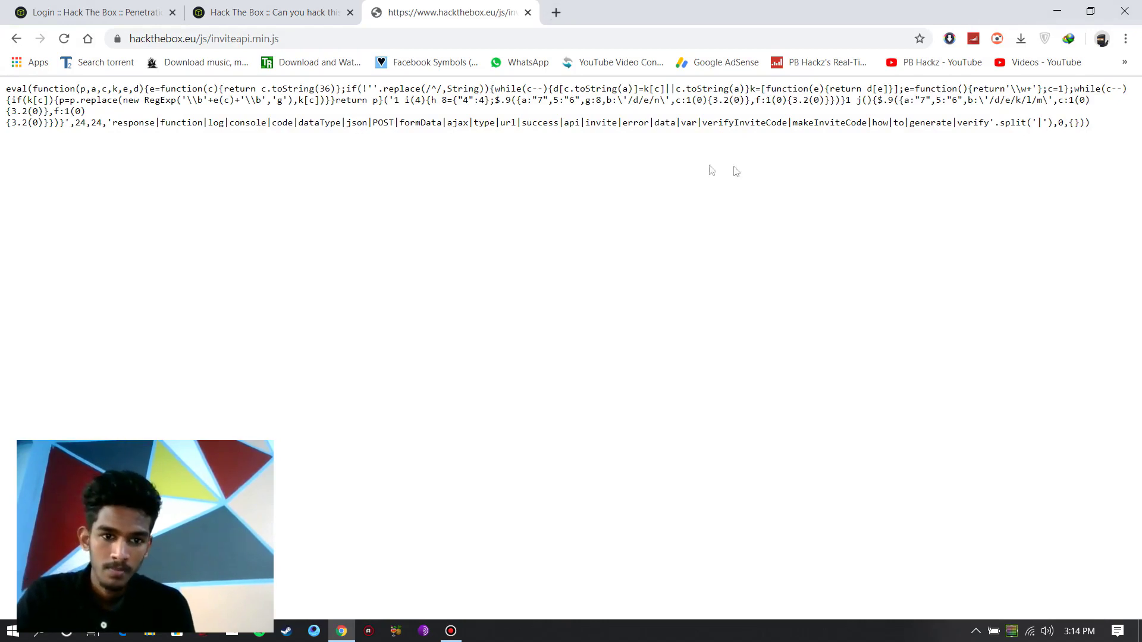
double_click(801, 122)
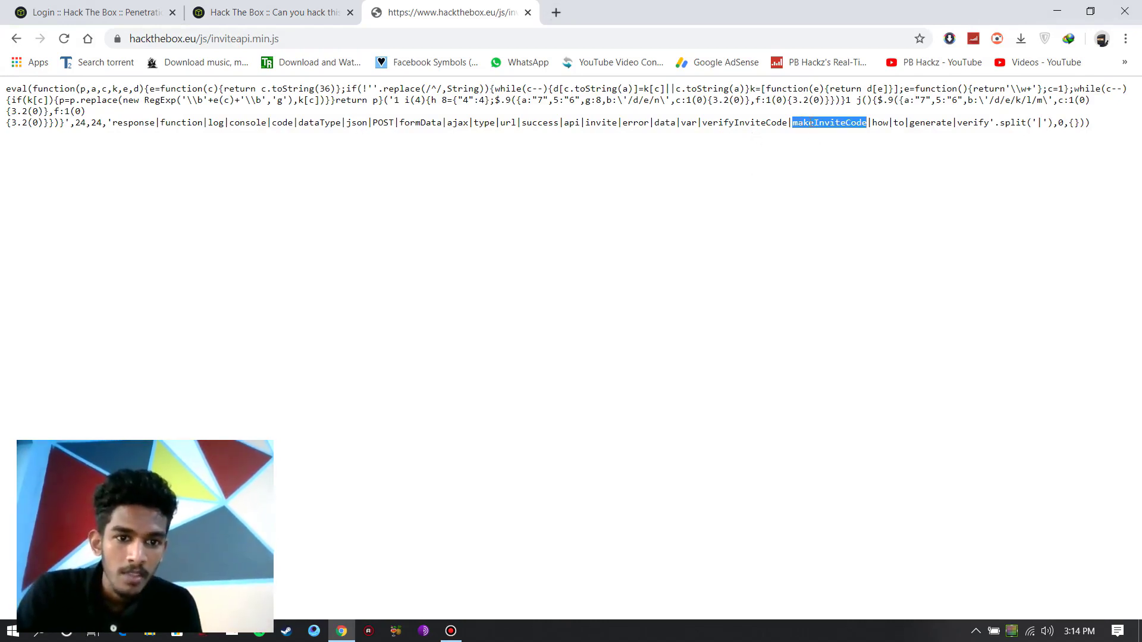
- Run makeInviteCode() in the invite page's DevTools console
left_click(267, 11)
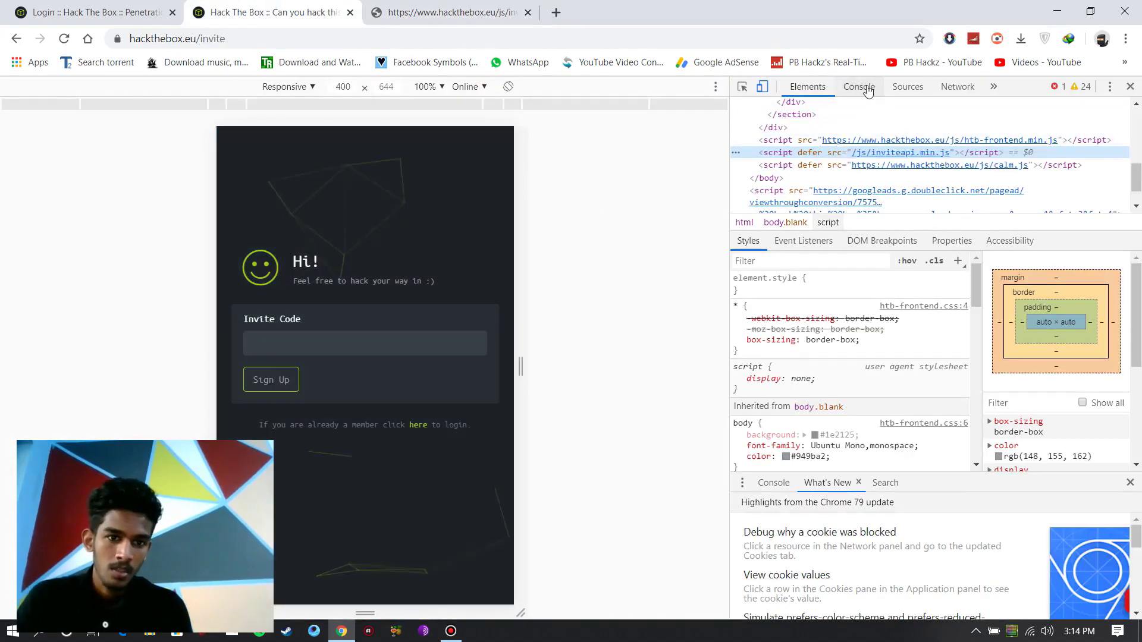
left_click(859, 86)
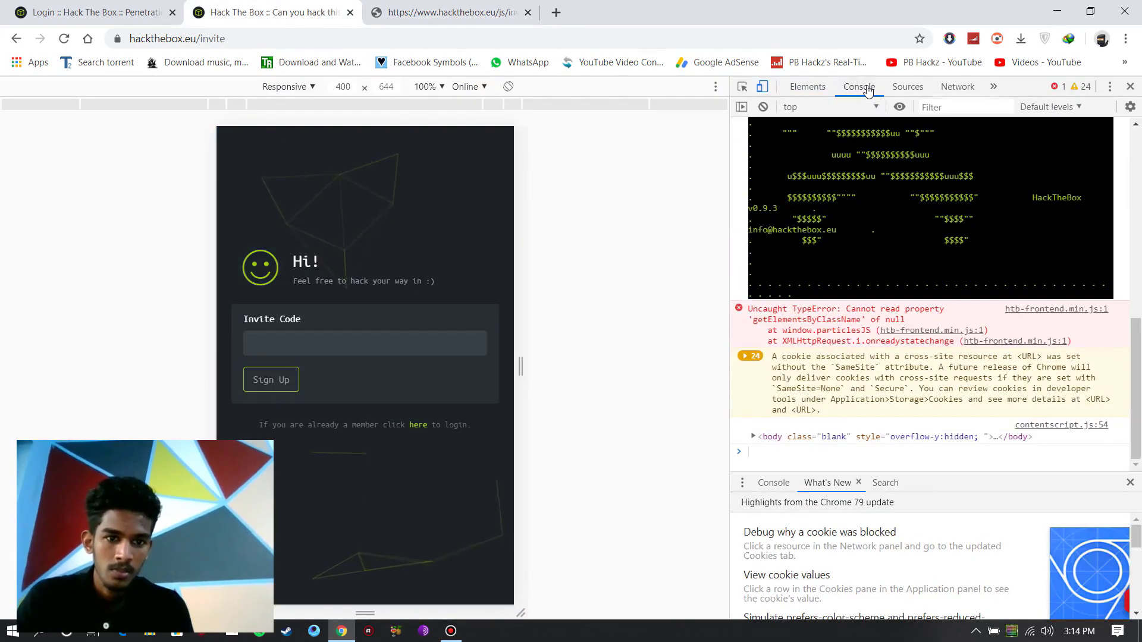
left_click(814, 456)
type("make")
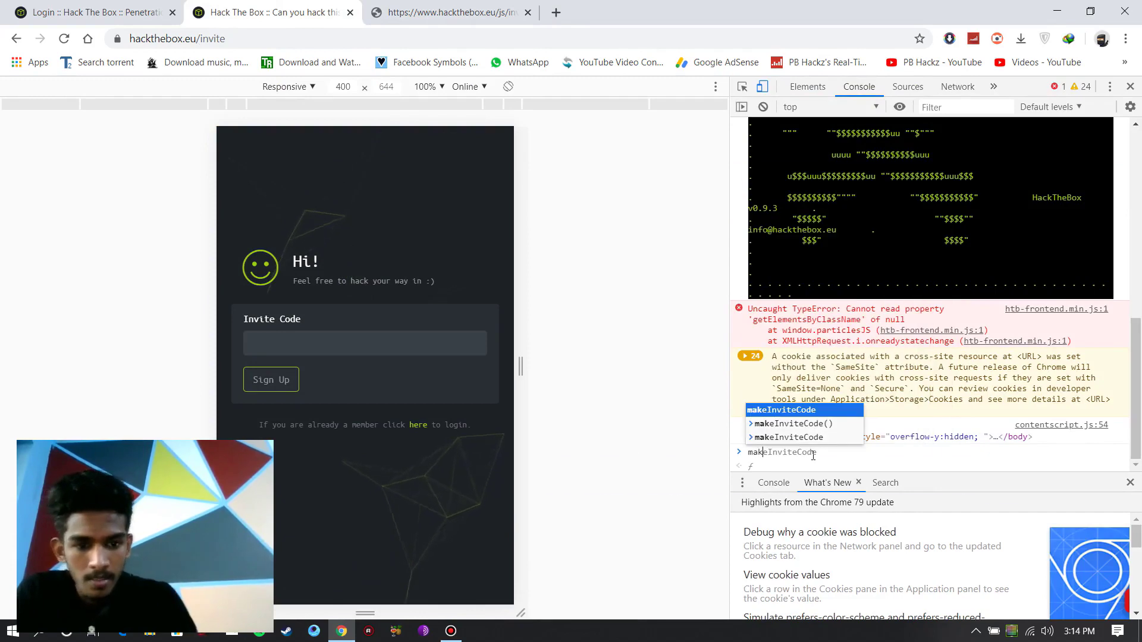
key("Tab")
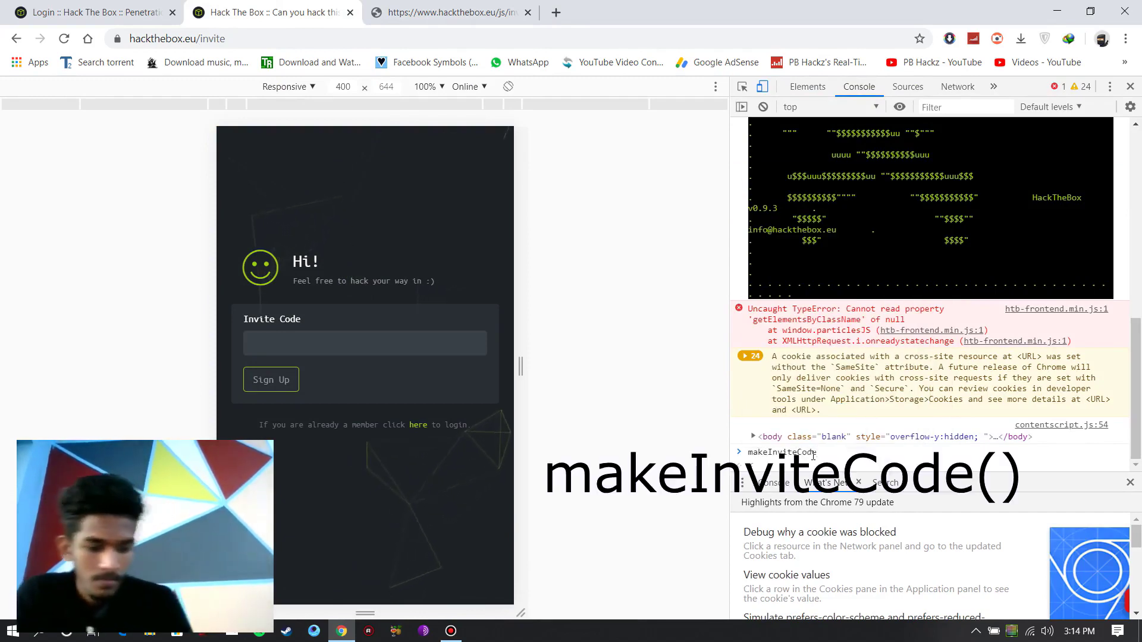
type("()")
key("Return")
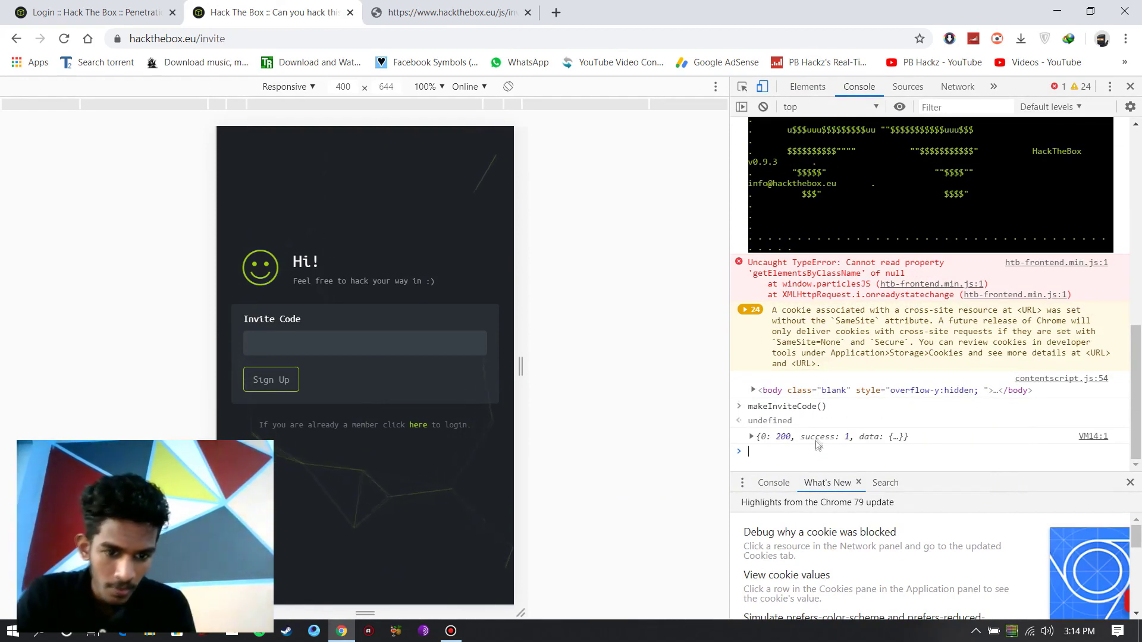
- Expand the response's data entry and select its BASE64-encoded string
left_click(751, 438)
scroll(876, 397, "down", 1)
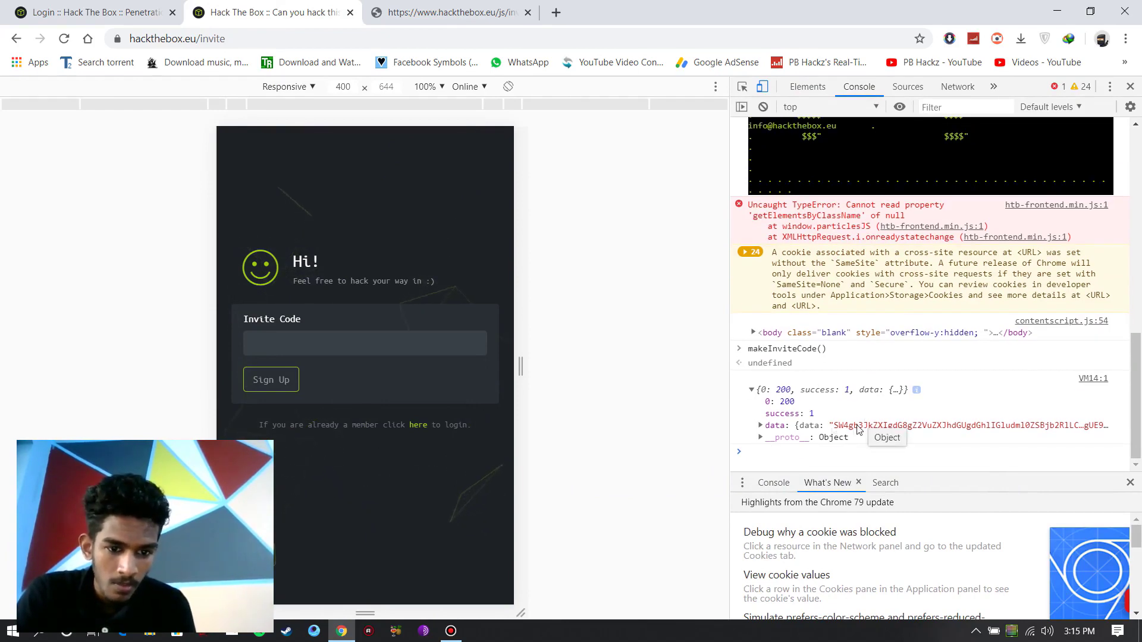
left_click(760, 426)
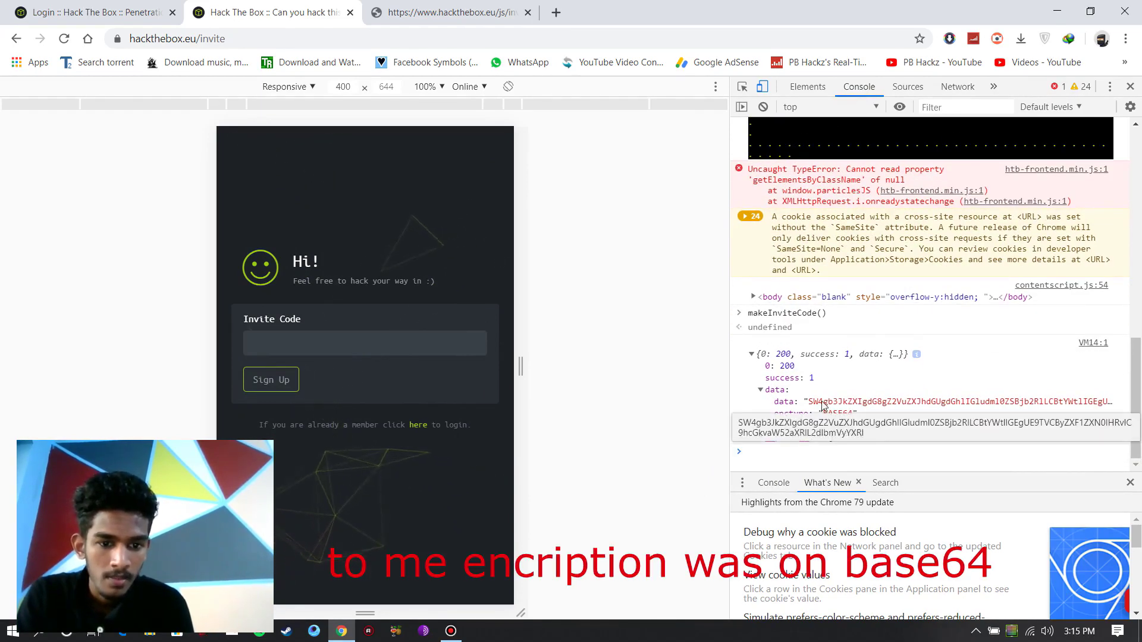
double_click(822, 403)
key("ctrl+c")
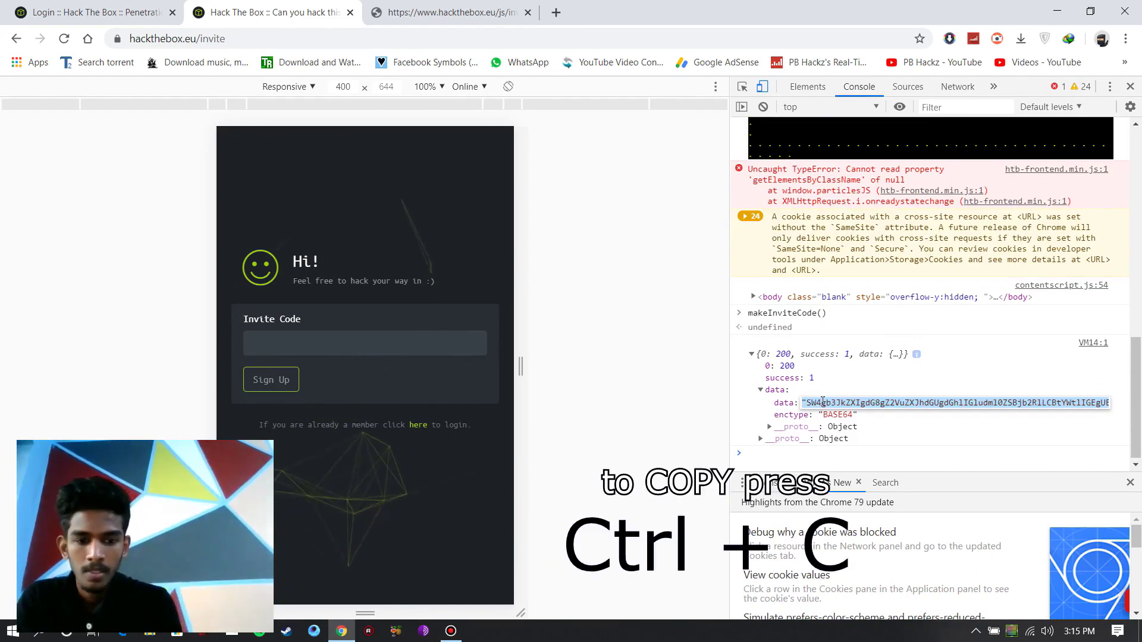
left_click(556, 12)
- Search Google for 'base64decripter' and open the base64decode.org result
key("ctrl+v")
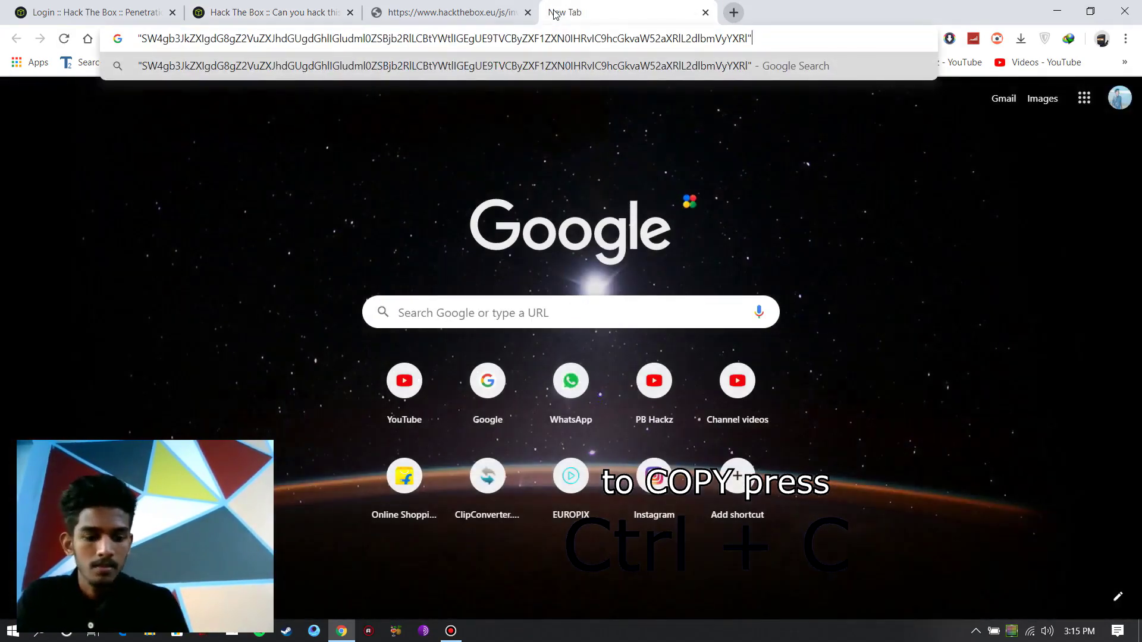
key("BackSpace")
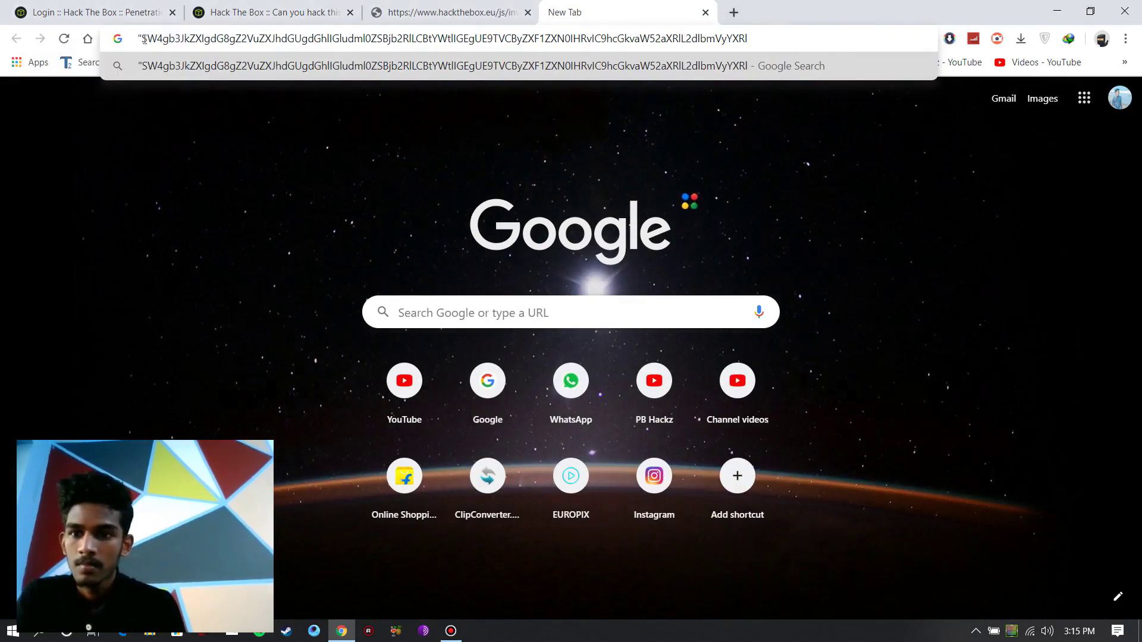
key("BackSpace")
key("ctrl+a")
key("ctrl+c")
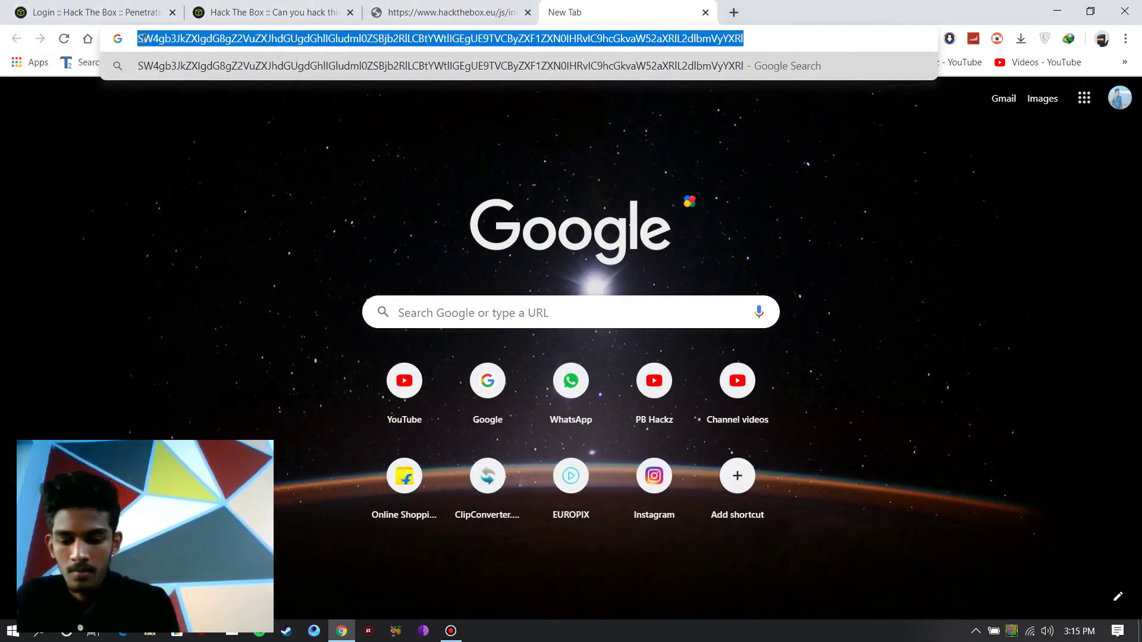
key("BackSpace")
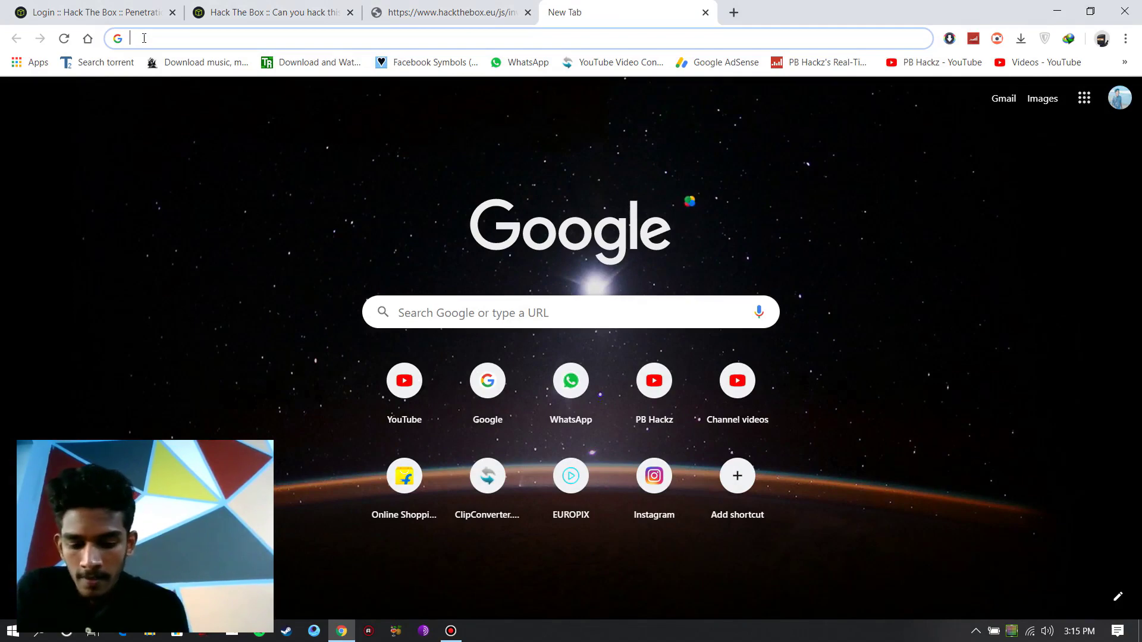
type("base64decripter")
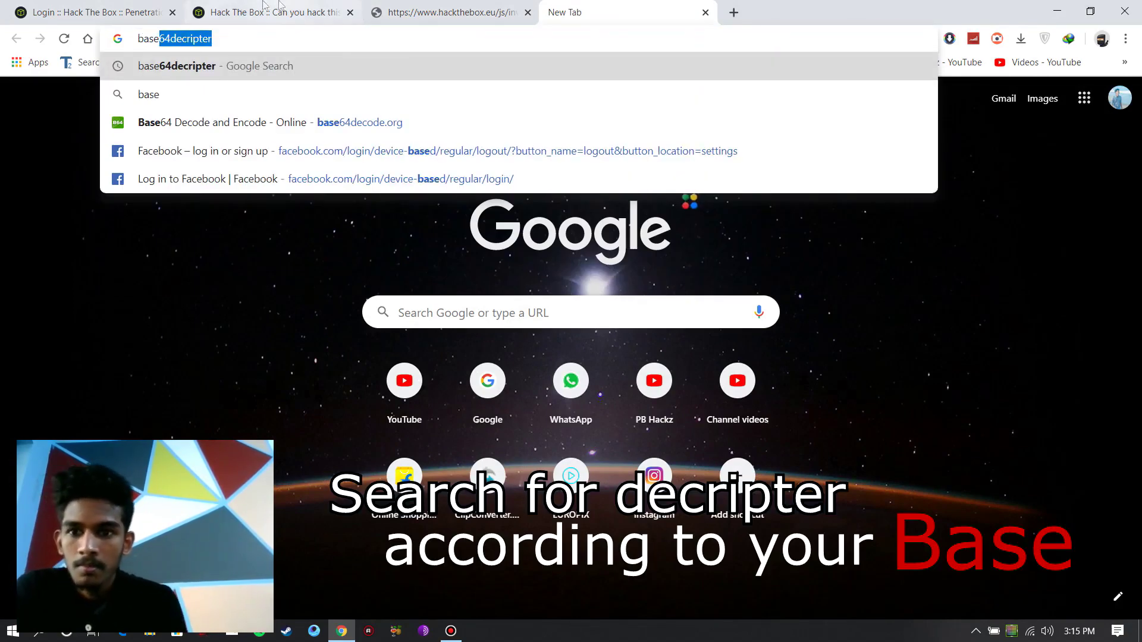
key("Return")
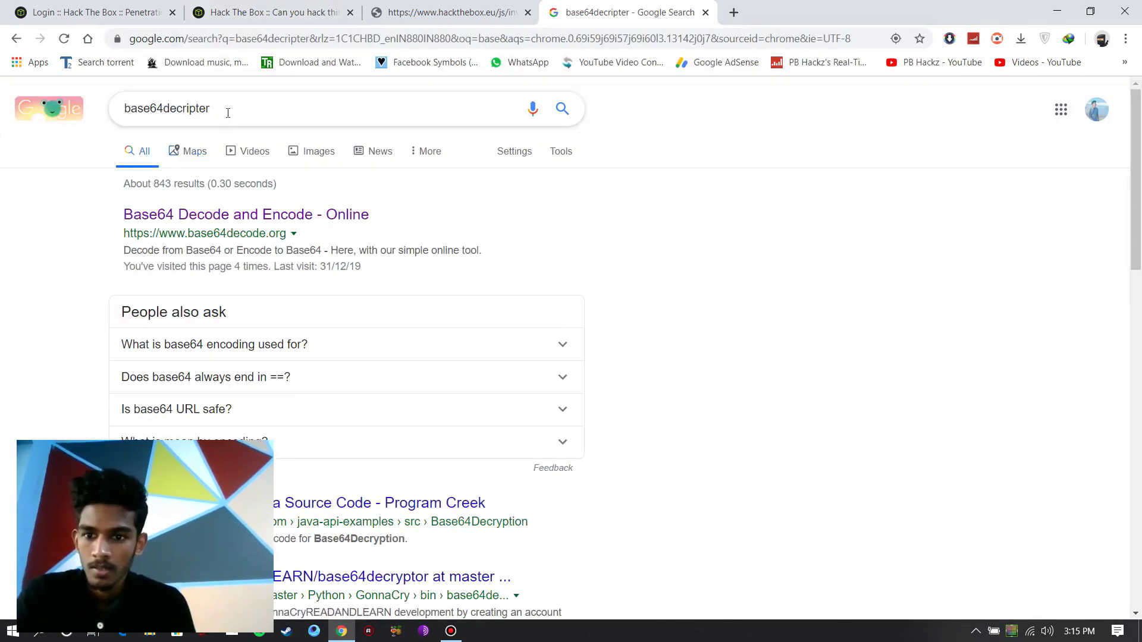
left_click(214, 218)
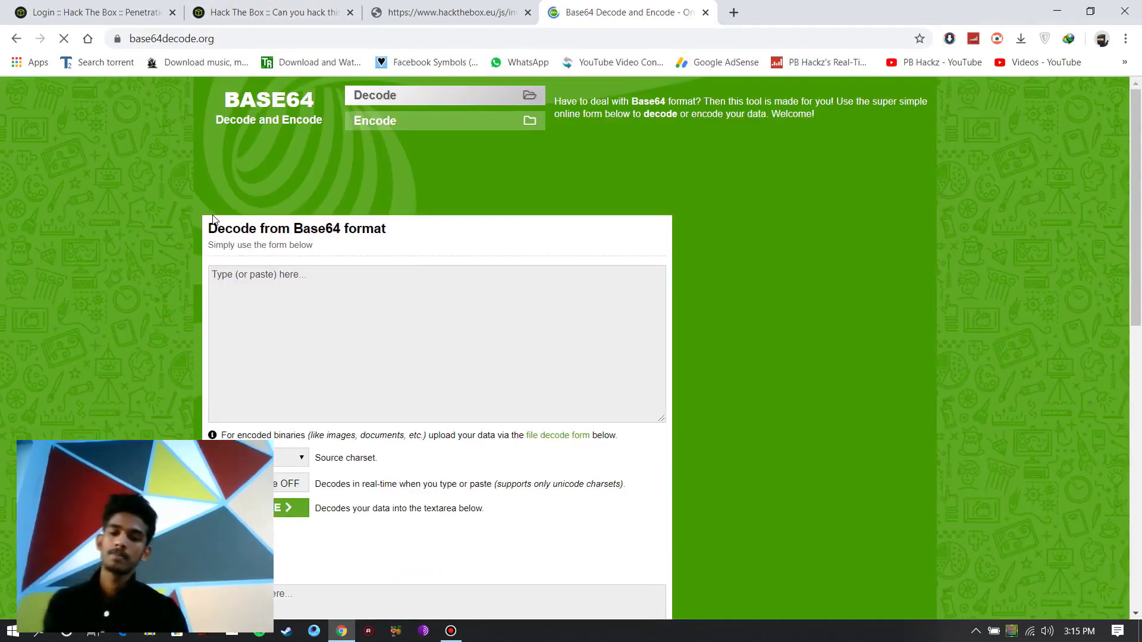
- Decode the pasted invite string, revealing a POST to /api/invite/generate
left_click(290, 297)
key("ctrl+v")
scroll(291, 298, "down", 3)
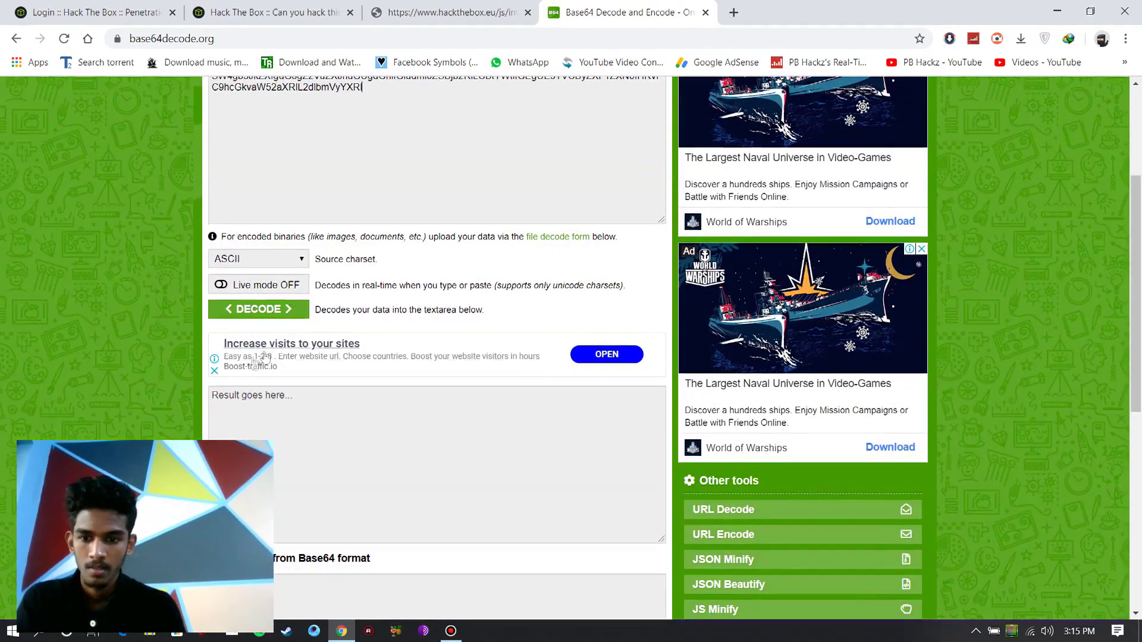
left_click(254, 310)
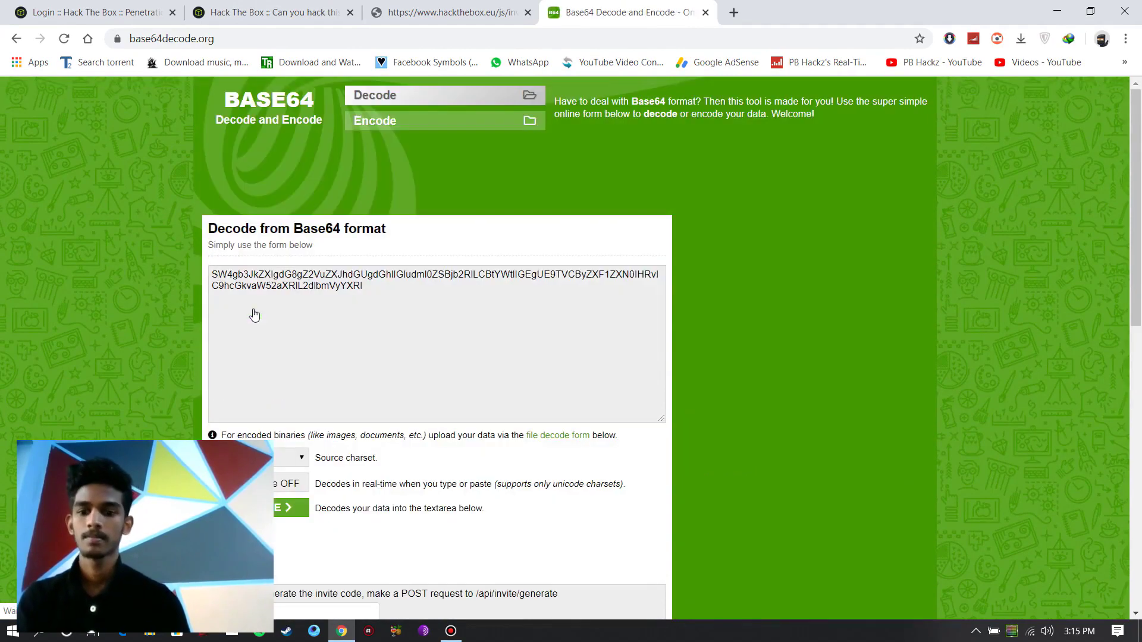
scroll(269, 325, "down", 3)
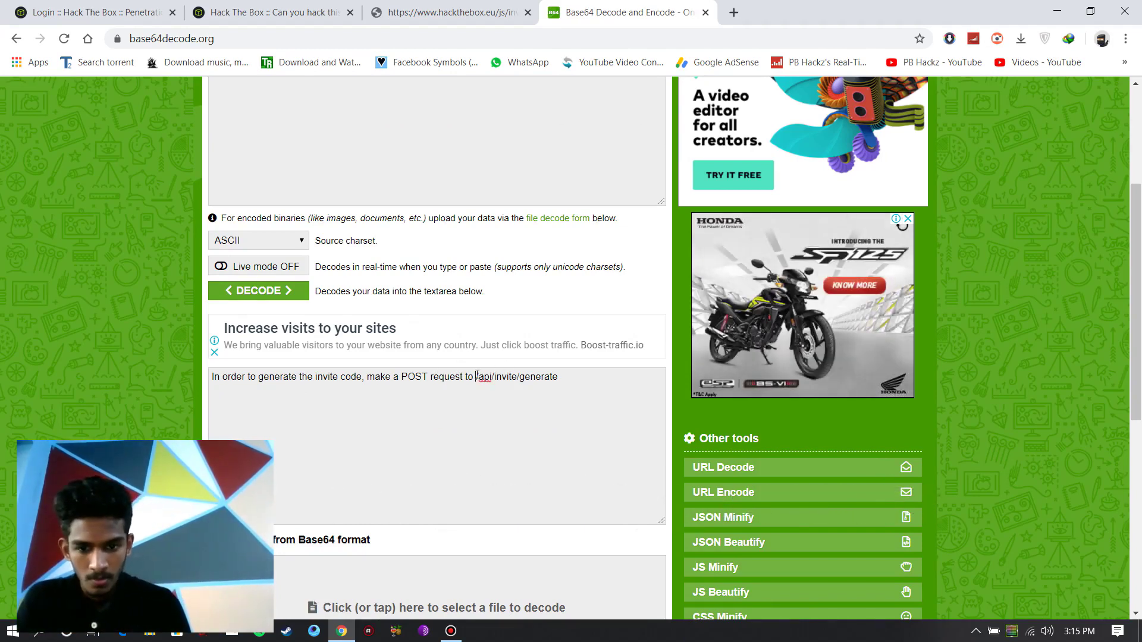
- Copy the /api/invite/generate path from the decoded message
left_click_drag(477, 377, 555, 384)
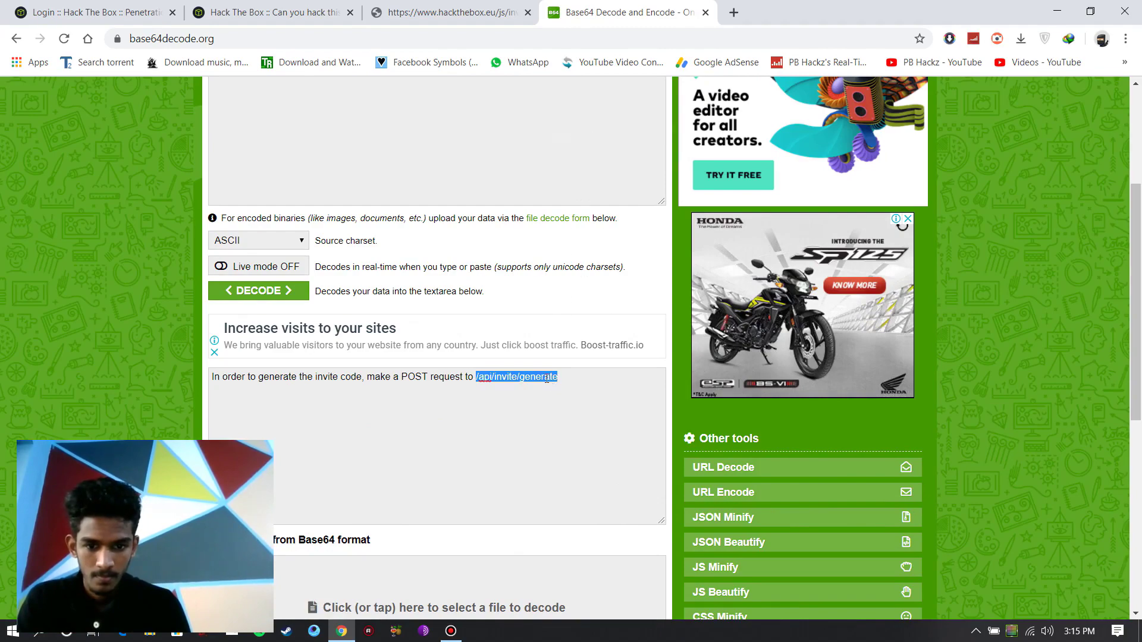
right_click(546, 378)
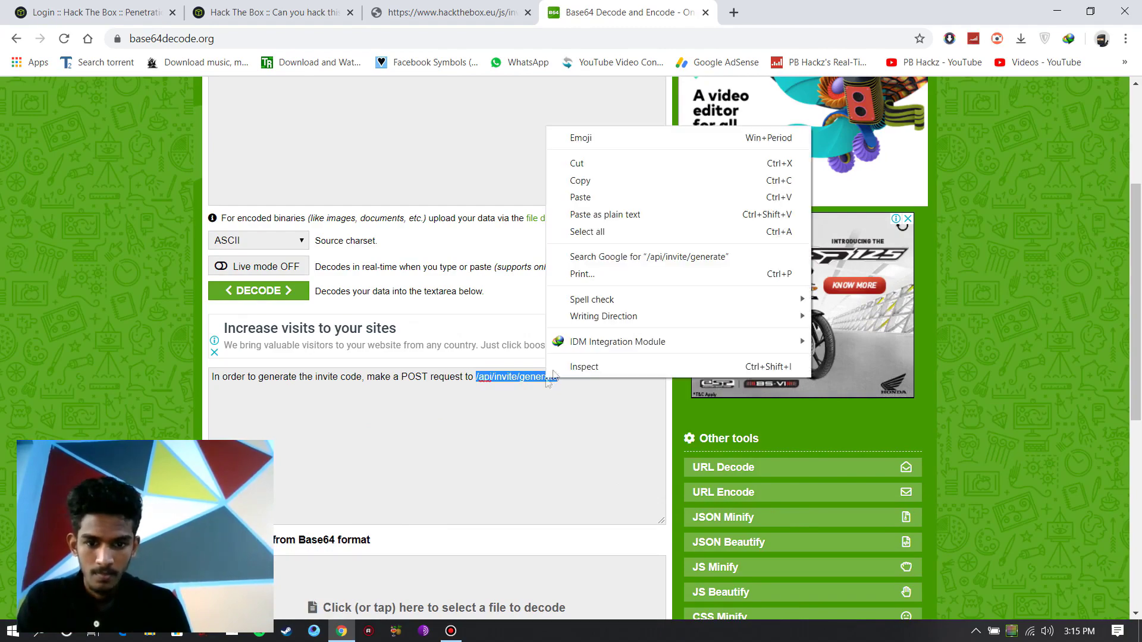
left_click(592, 180)
left_click(452, 12)
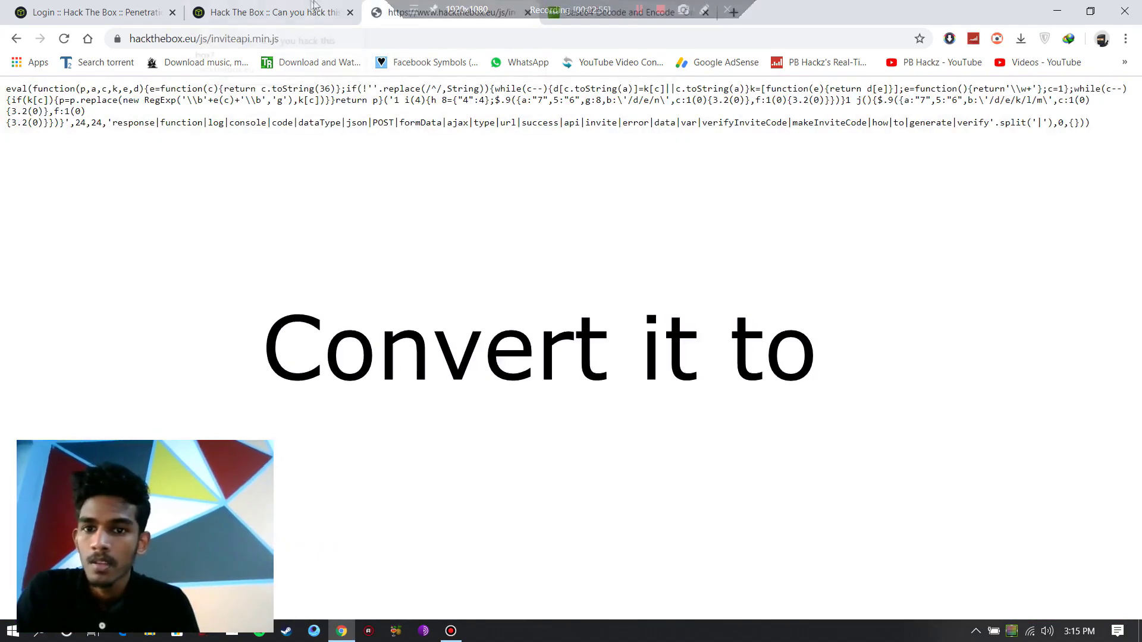
left_click_drag(199, 38, 280, 38)
key("BackSpace")
key("ctrl+v")
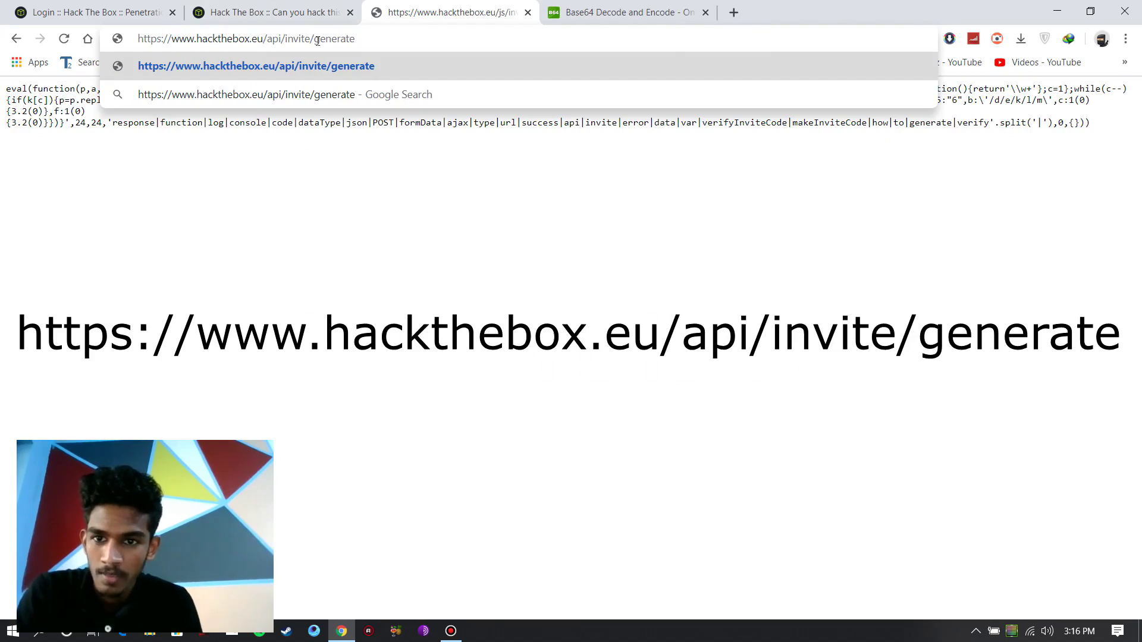
key("ctrl+a")
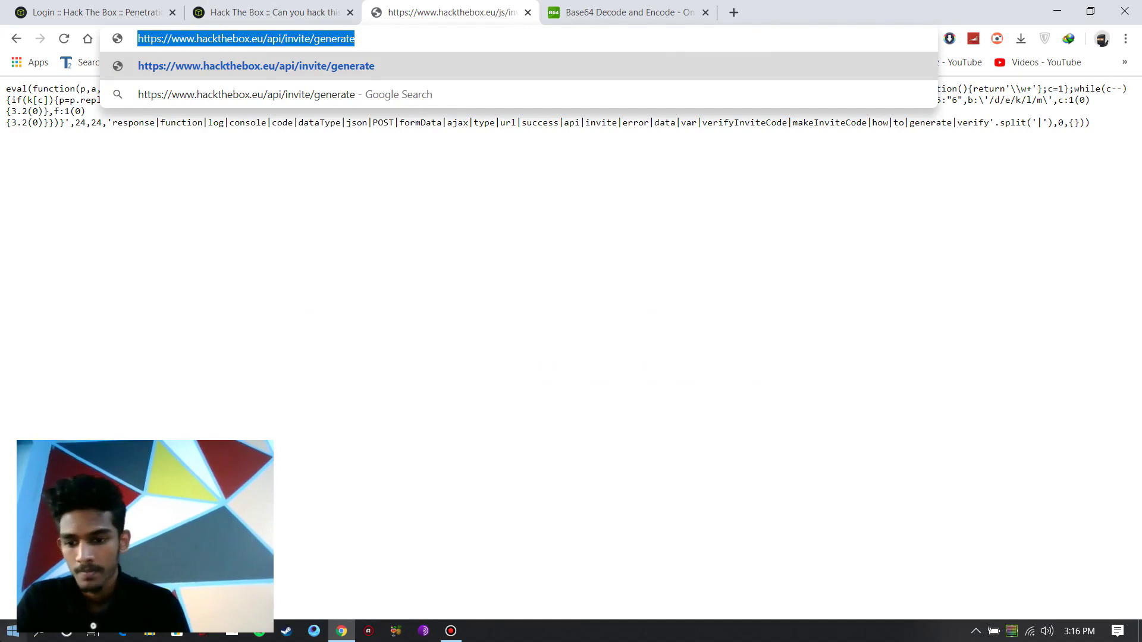
key("super")
type("c")
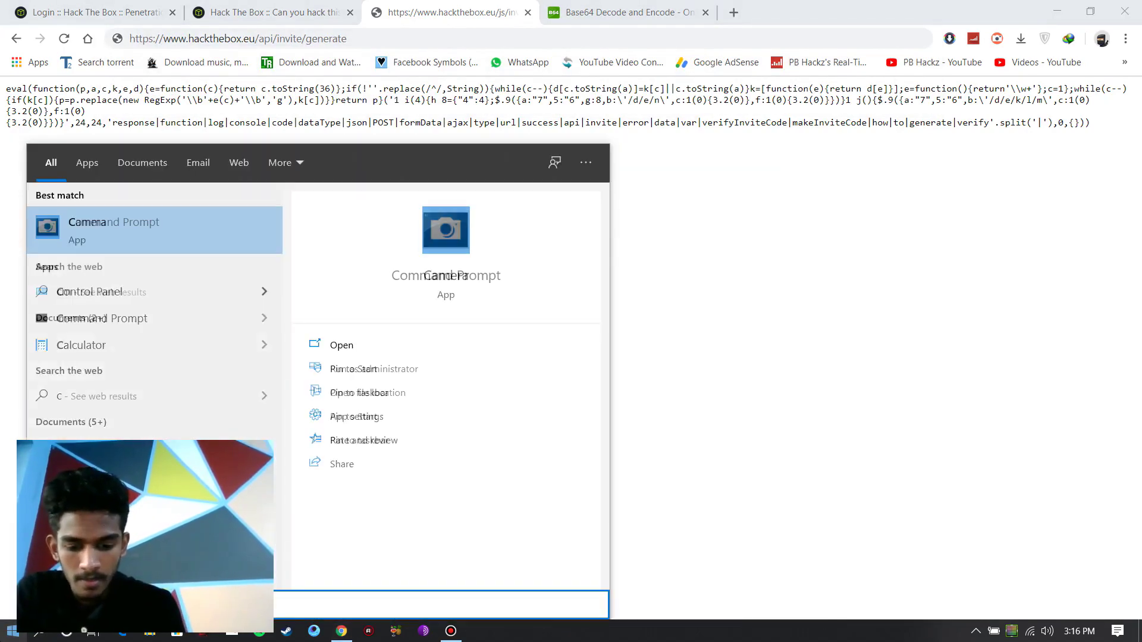
type("md")
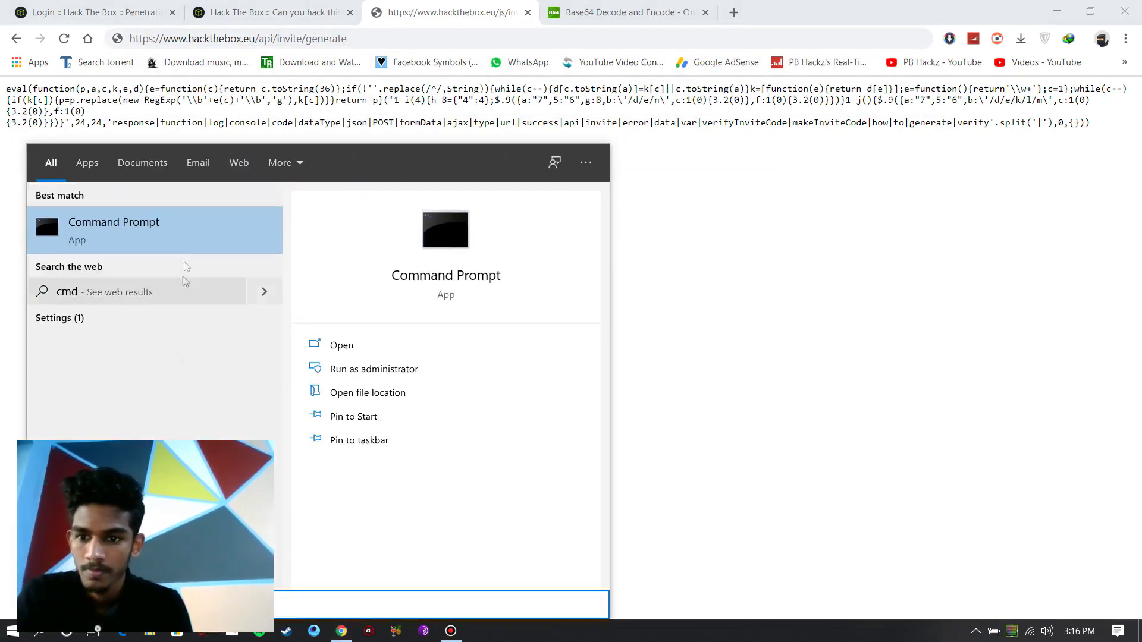
right_click(184, 229)
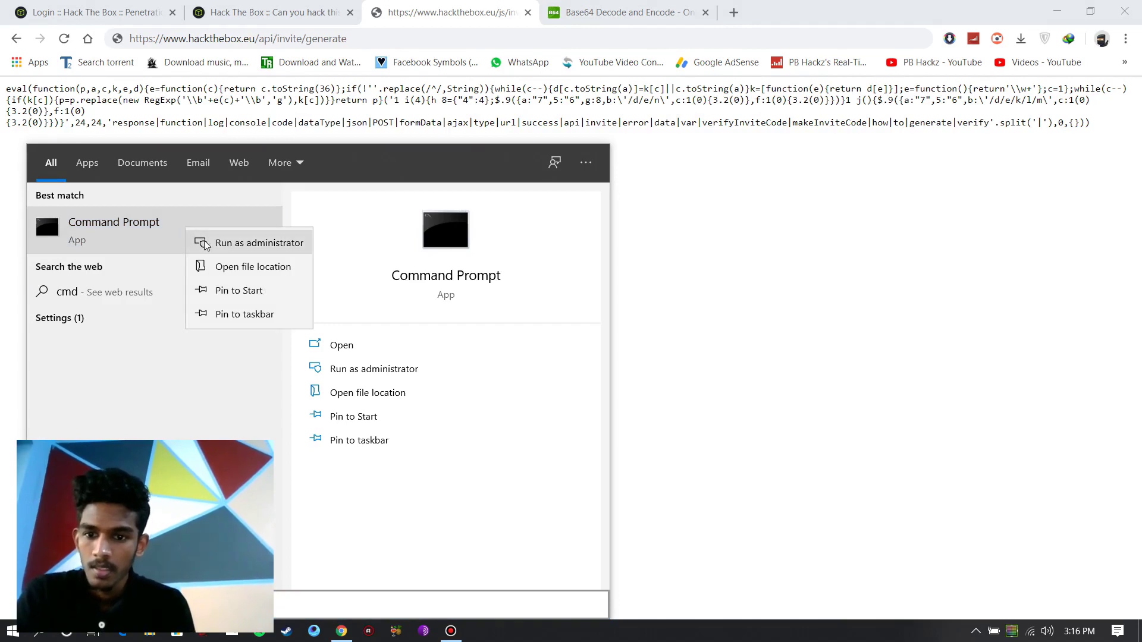
left_click(202, 243)
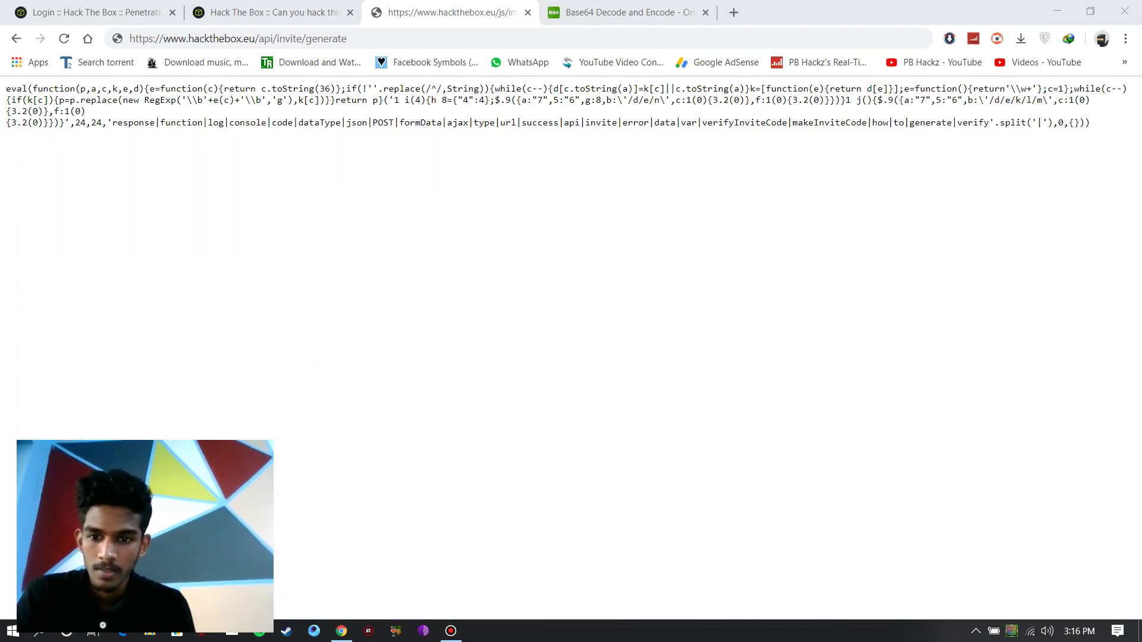
type("curl -XPOST")
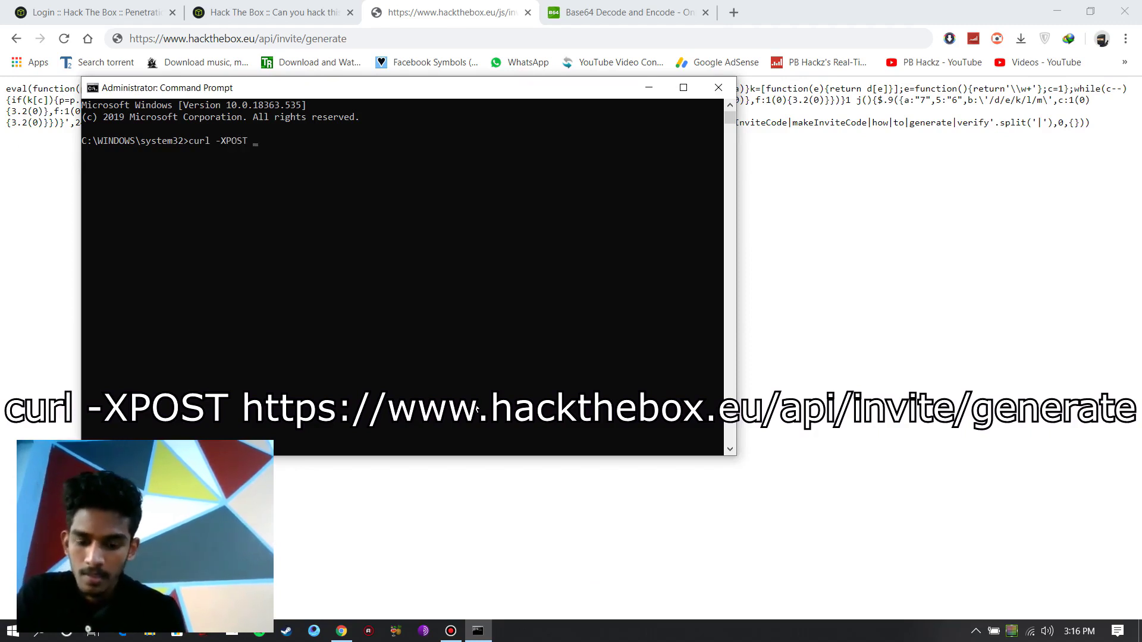
key("ctrl+v")
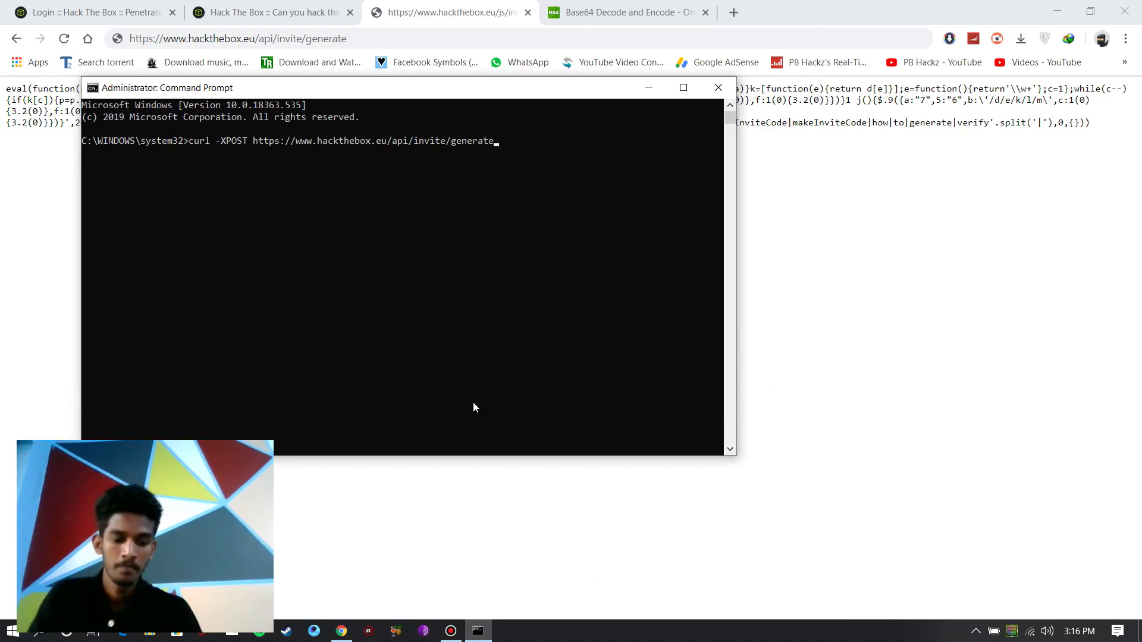
key("Return")
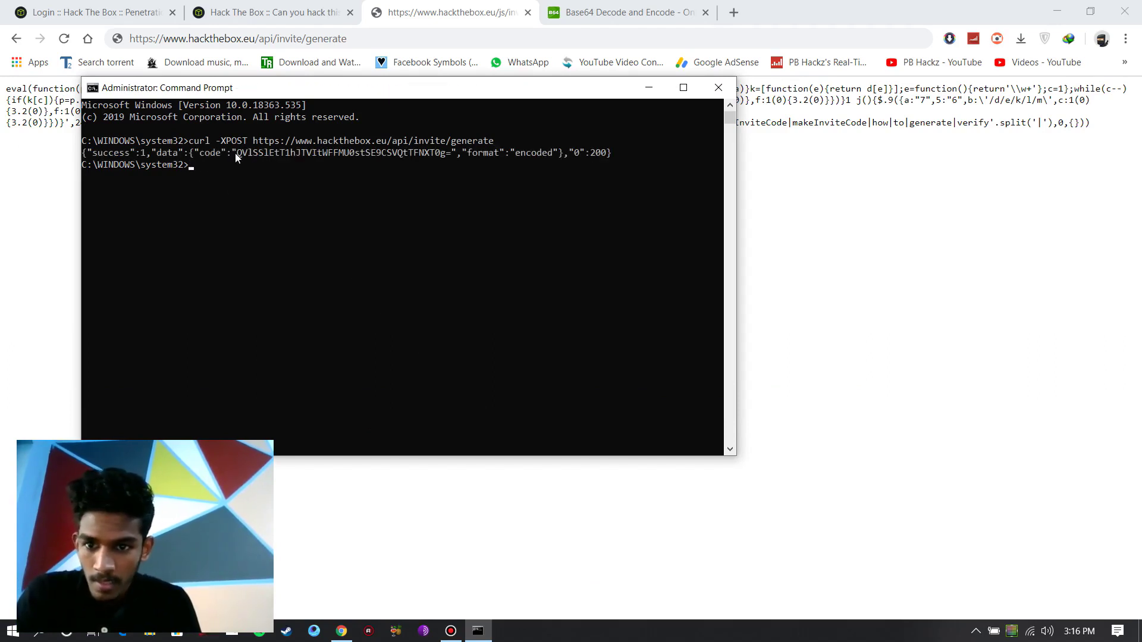
- Copy the encoded invite code from the curl response
left_click_drag(237, 154, 447, 158)
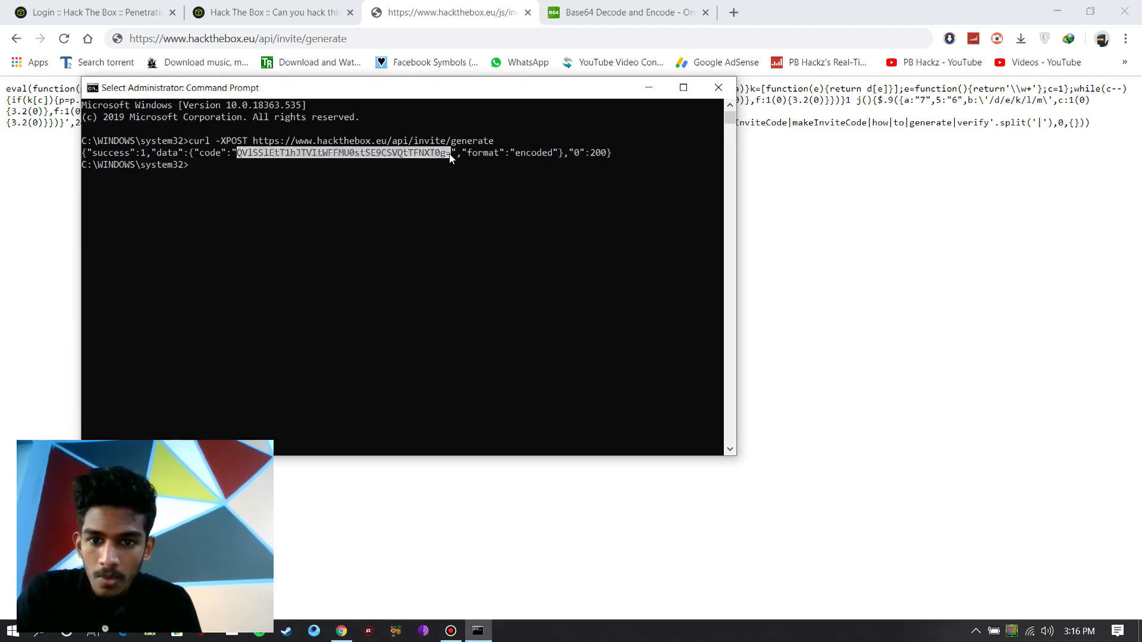
right_click(450, 154)
left_click_drag(238, 153, 450, 157)
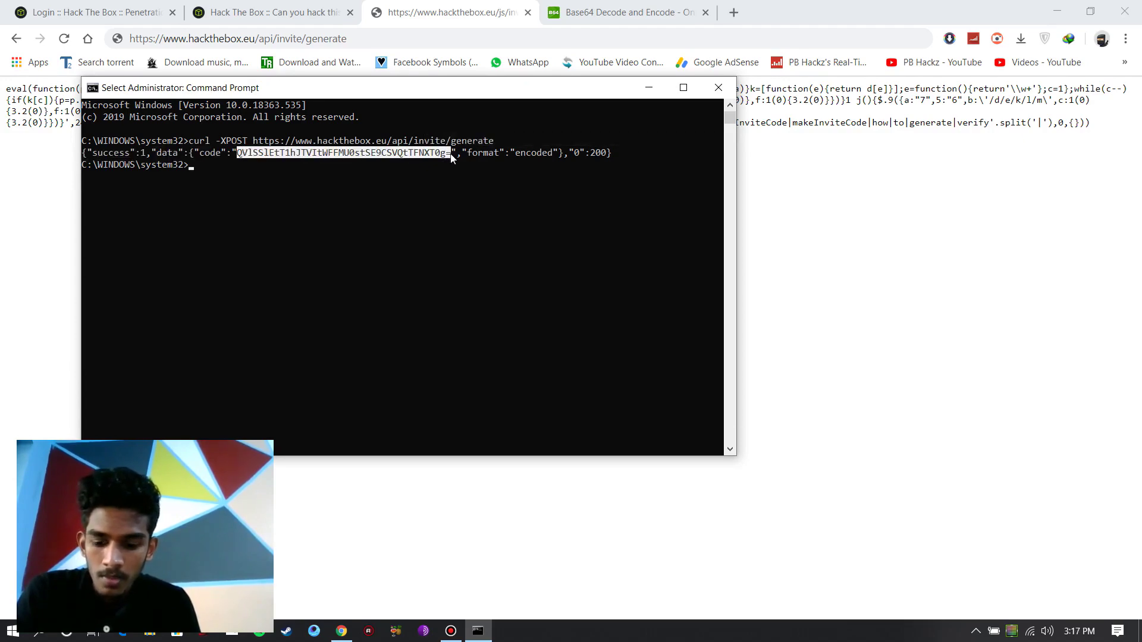
- Paste the curl-returned code into base64decode.org and decode it
left_click(803, 192)
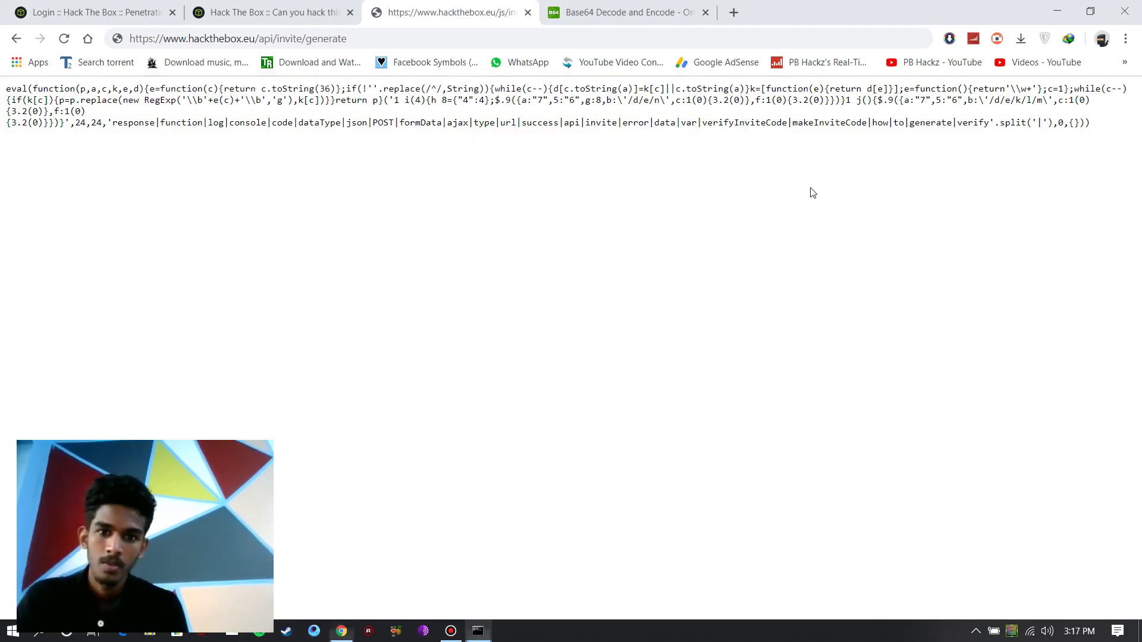
left_click(589, 12)
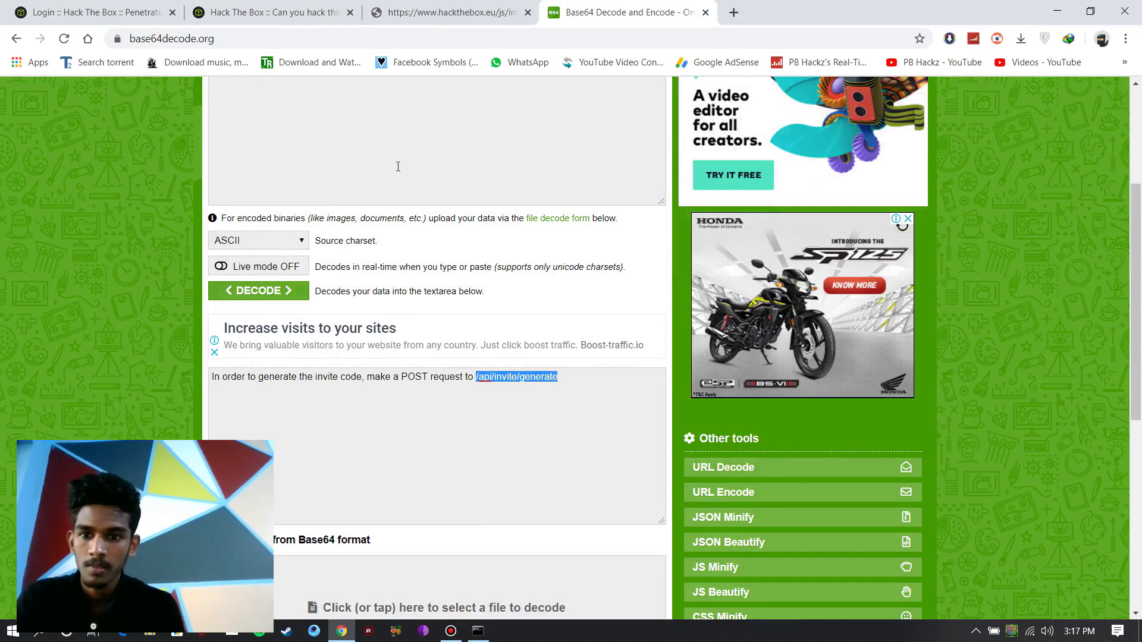
scroll(412, 160, "up", 3)
double_click(367, 250)
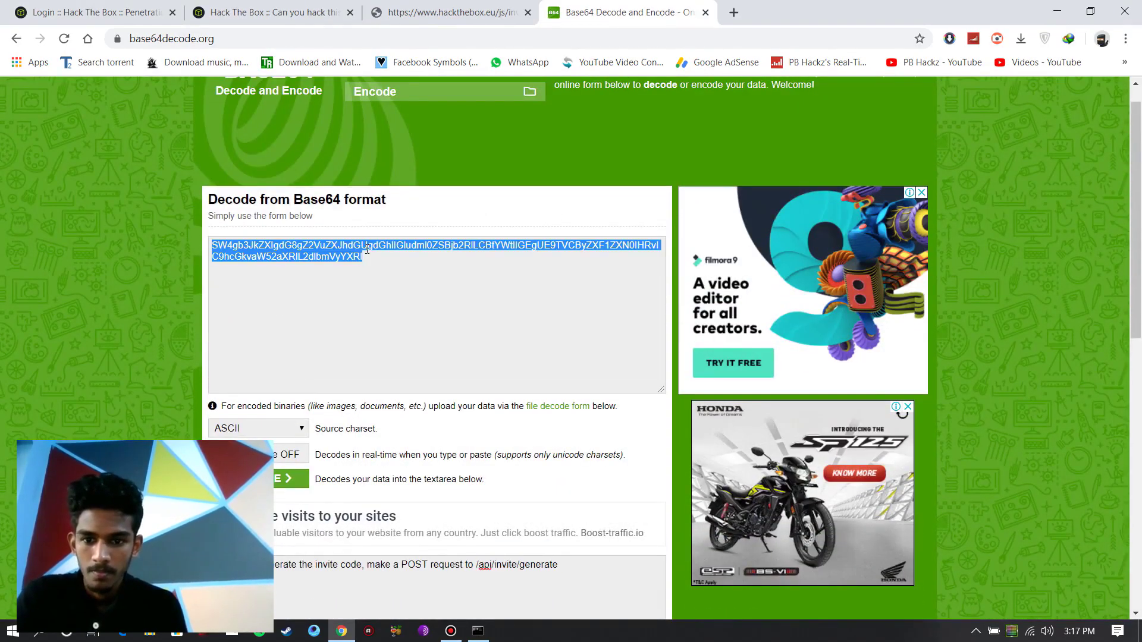
key("ctrl+v")
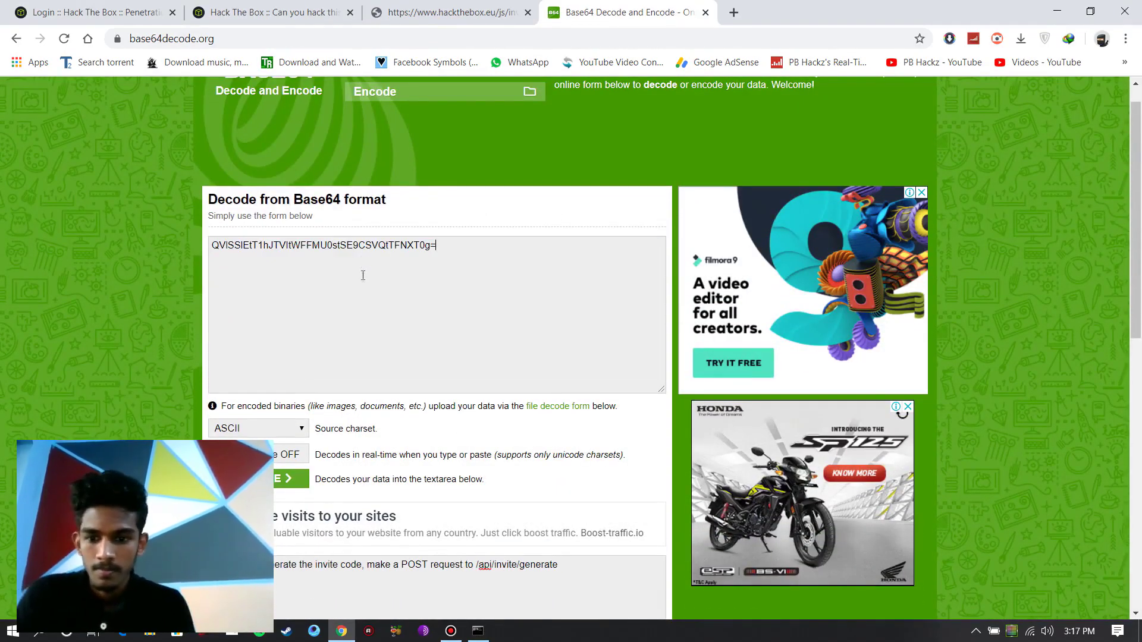
scroll(363, 275, "down", 3)
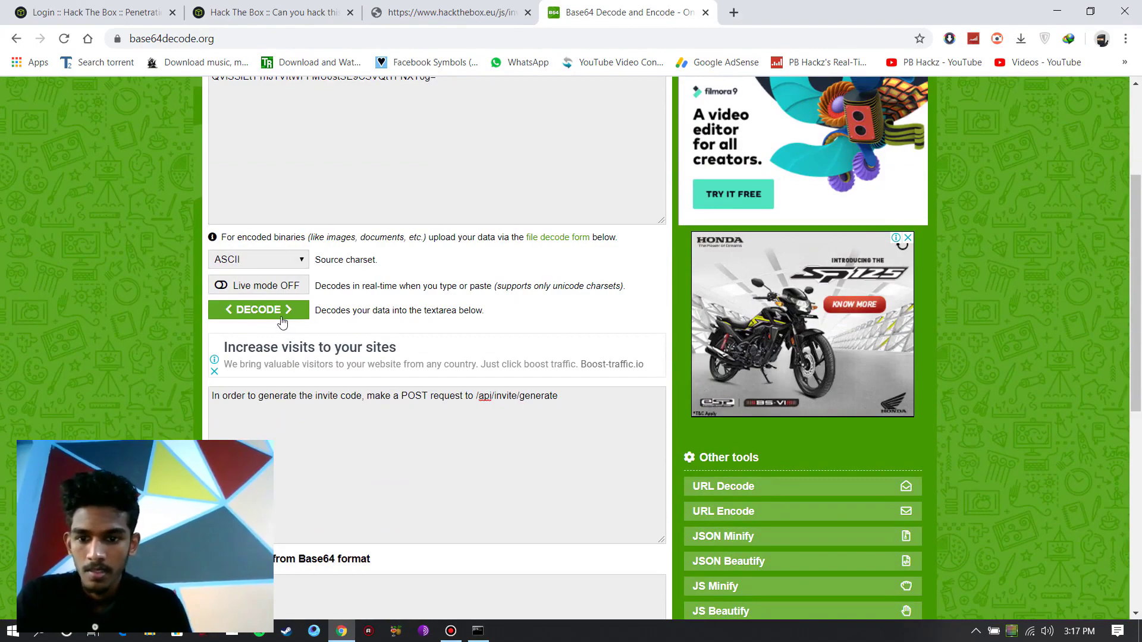
left_click(282, 317)
- Copy the decoded five-part invite code and return to the Hack The Box tab
scroll(283, 323, "down", 3)
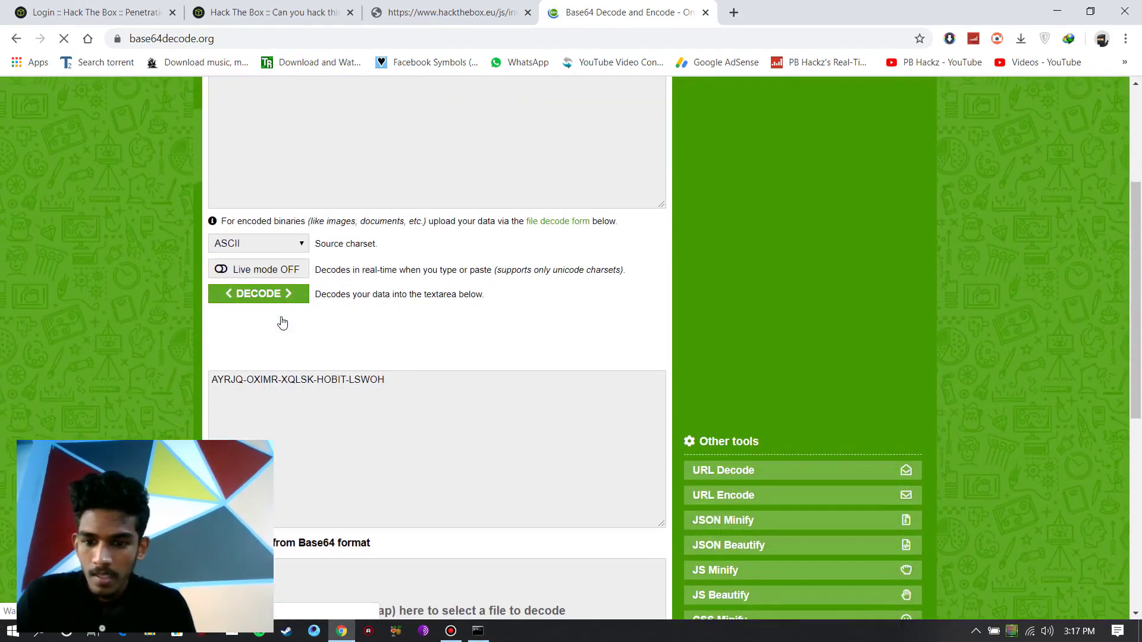
left_click_drag(410, 387, 244, 384)
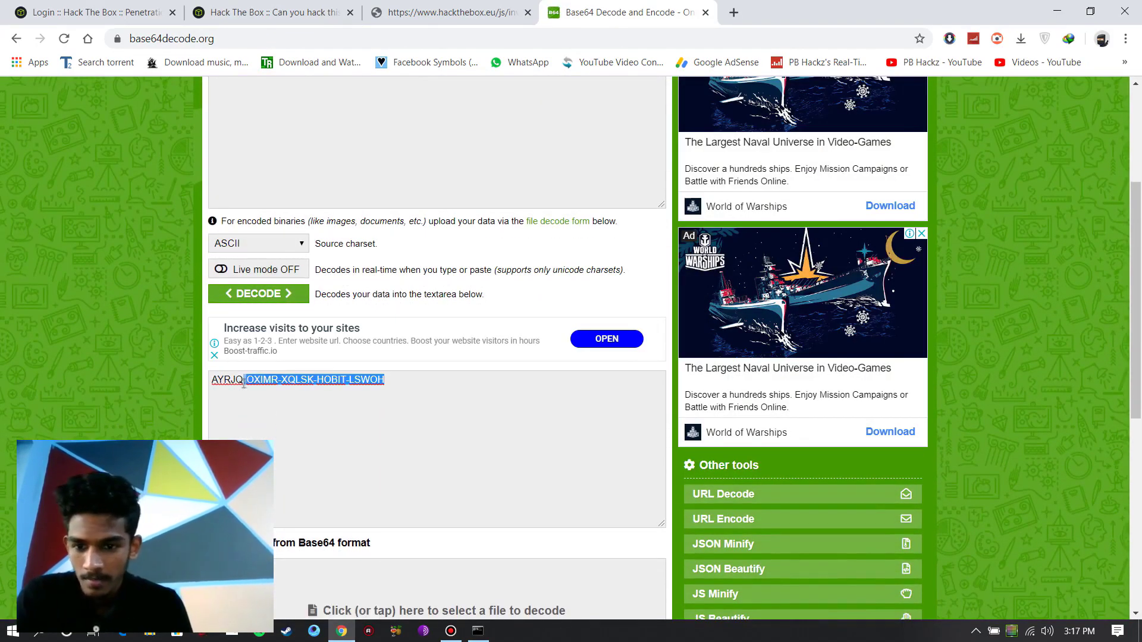
right_click(216, 384)
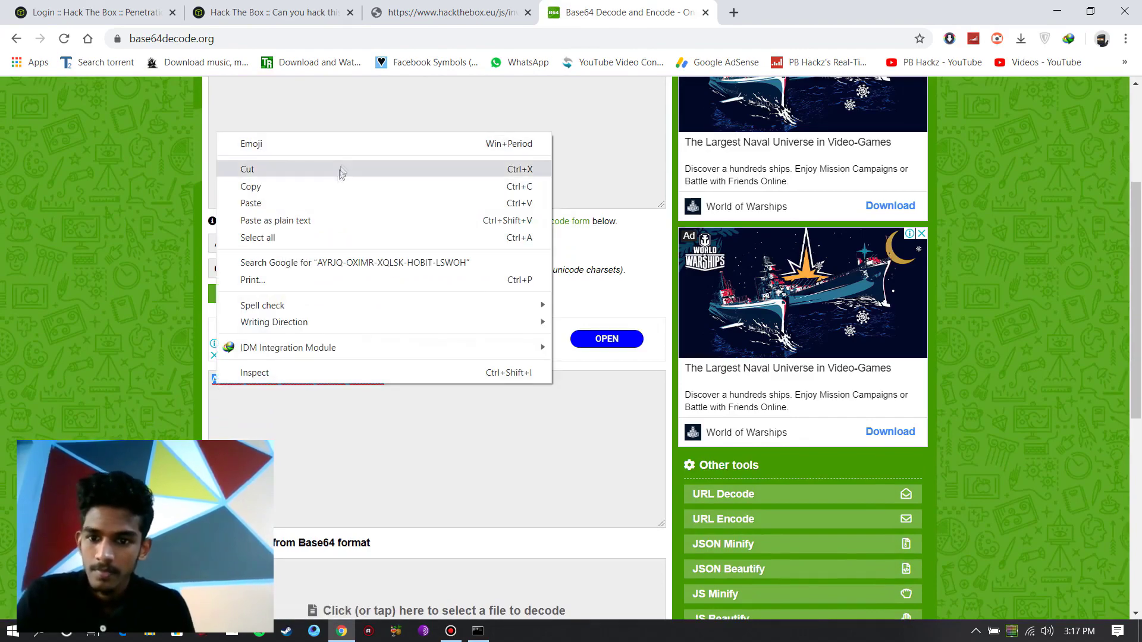
left_click(335, 185)
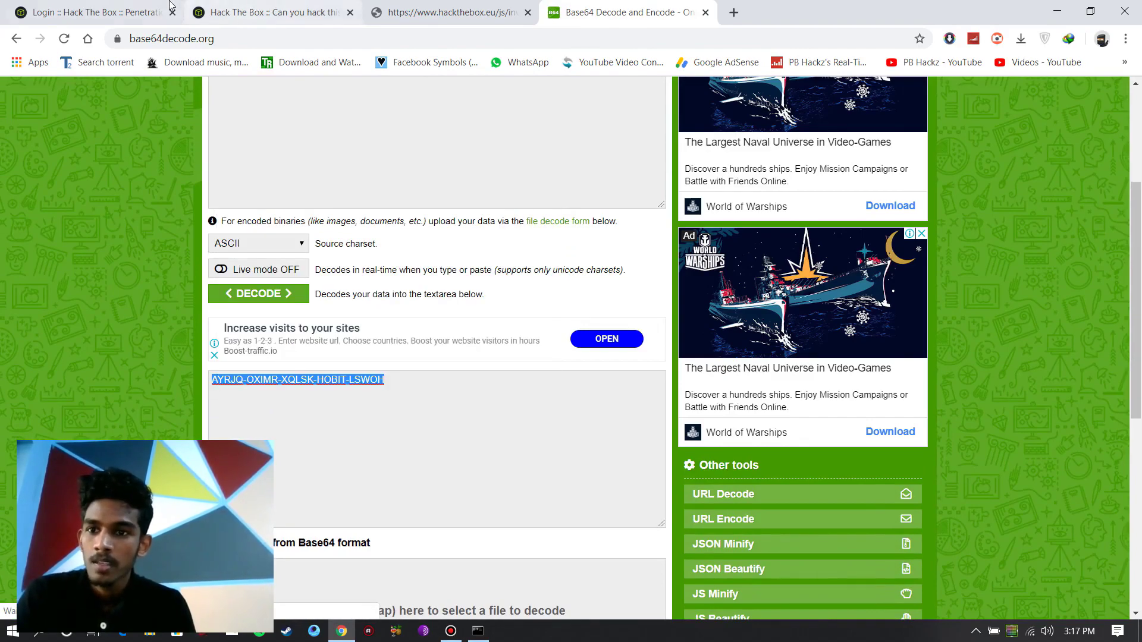
left_click(101, 10)
- Close DevTools, paste the decoded invite code into the Invite Code field, and submit with Sign Up
left_click(273, 12)
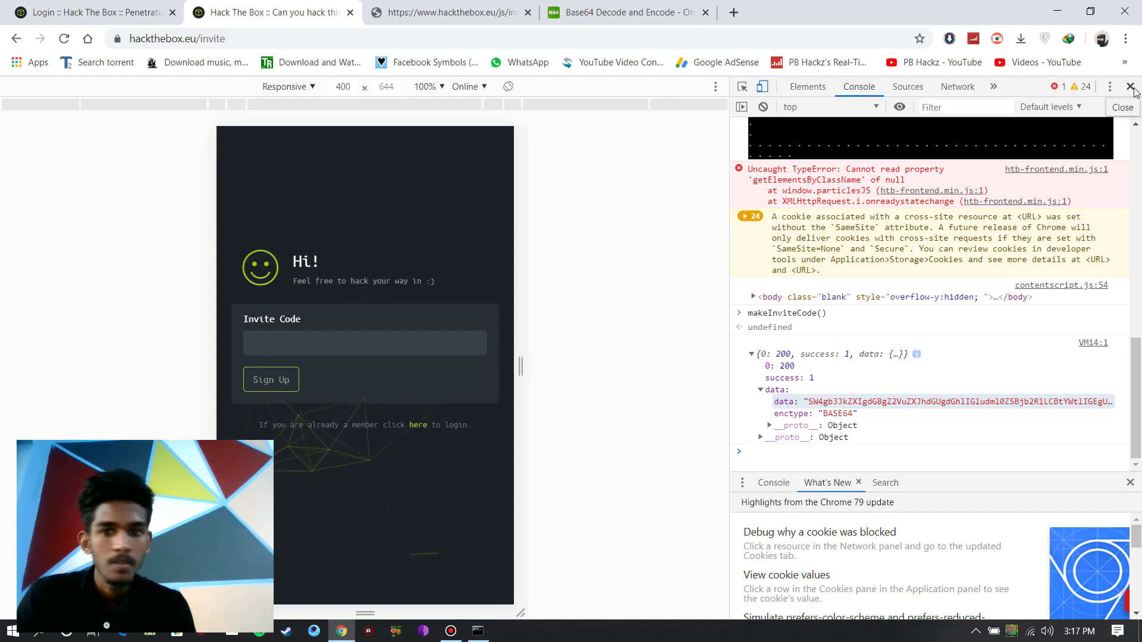
left_click(1130, 87)
left_click(510, 316)
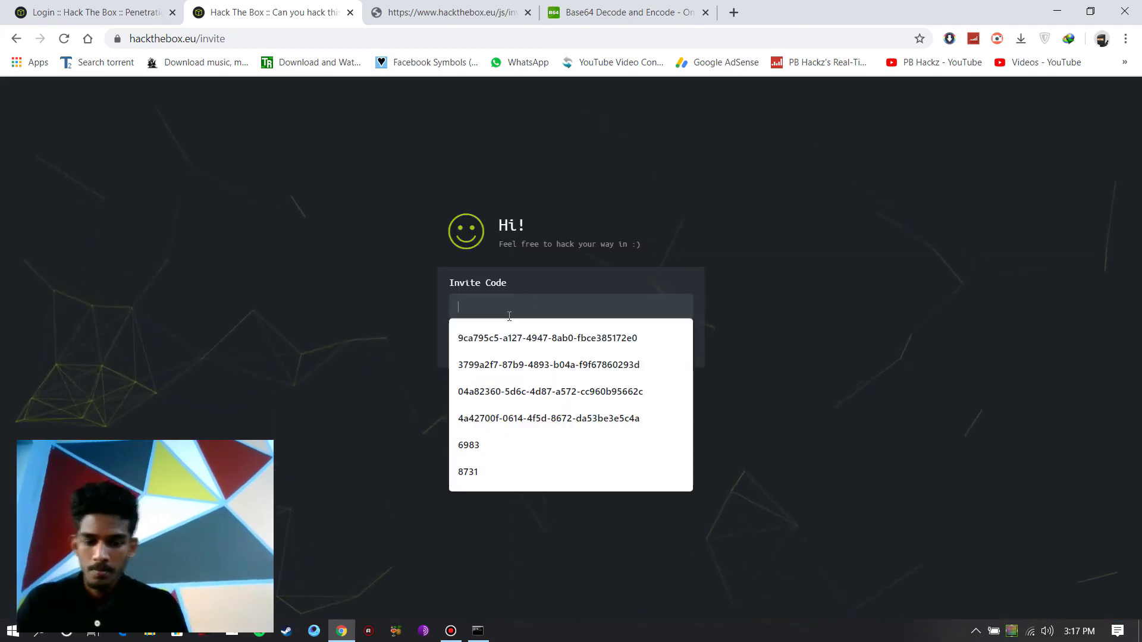
key("ctrl+v")
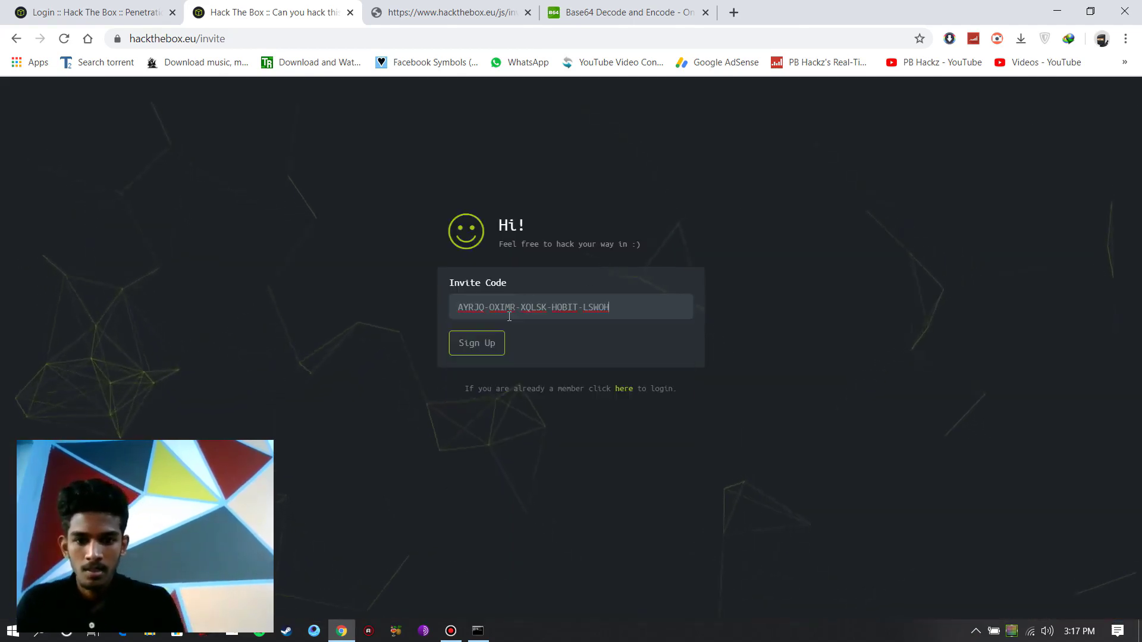
left_click(493, 342)
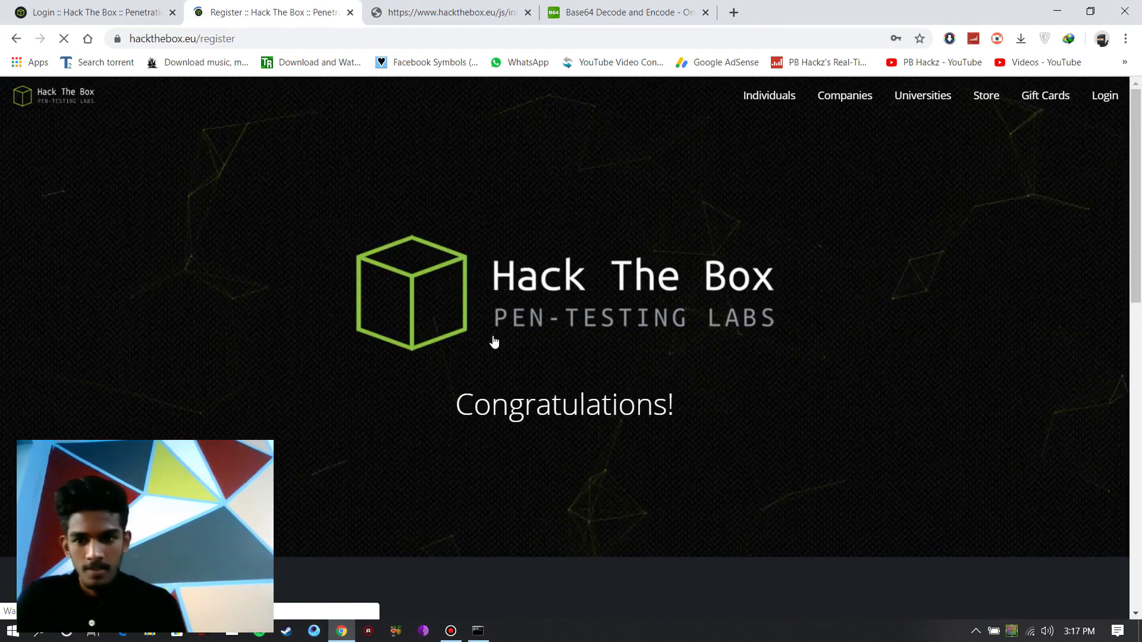
- Scroll down to the registration form's Username, E-Mail and Password fields, dismissing the Username autofill suggestions
scroll(648, 297, "down", 6)
left_click(628, 284)
left_click(759, 336)
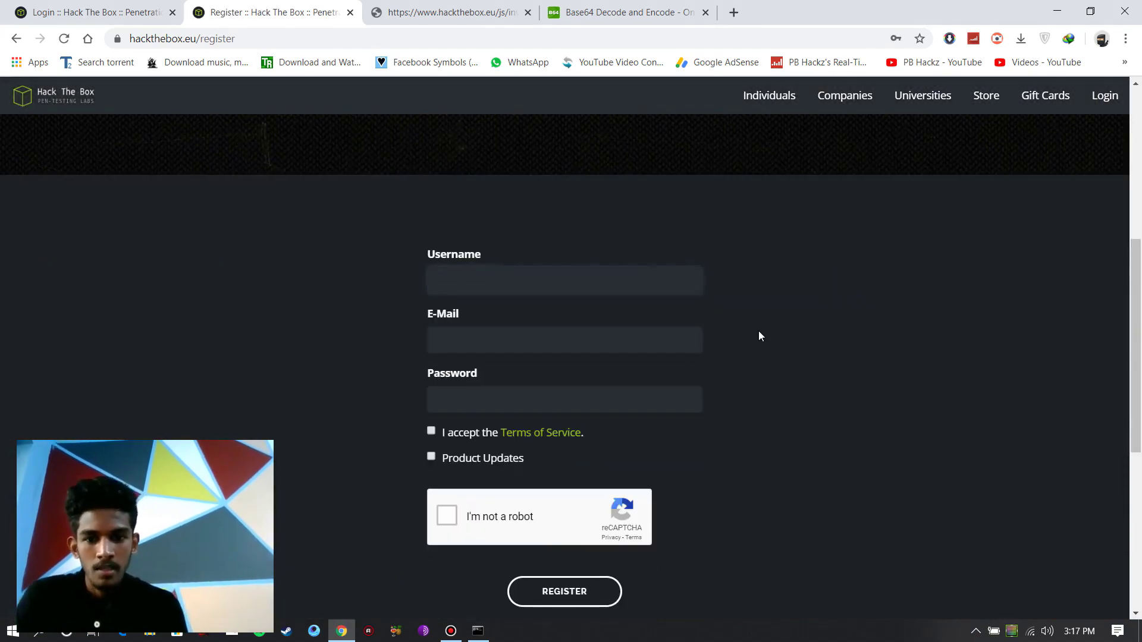
scroll(765, 379, "down", 2)
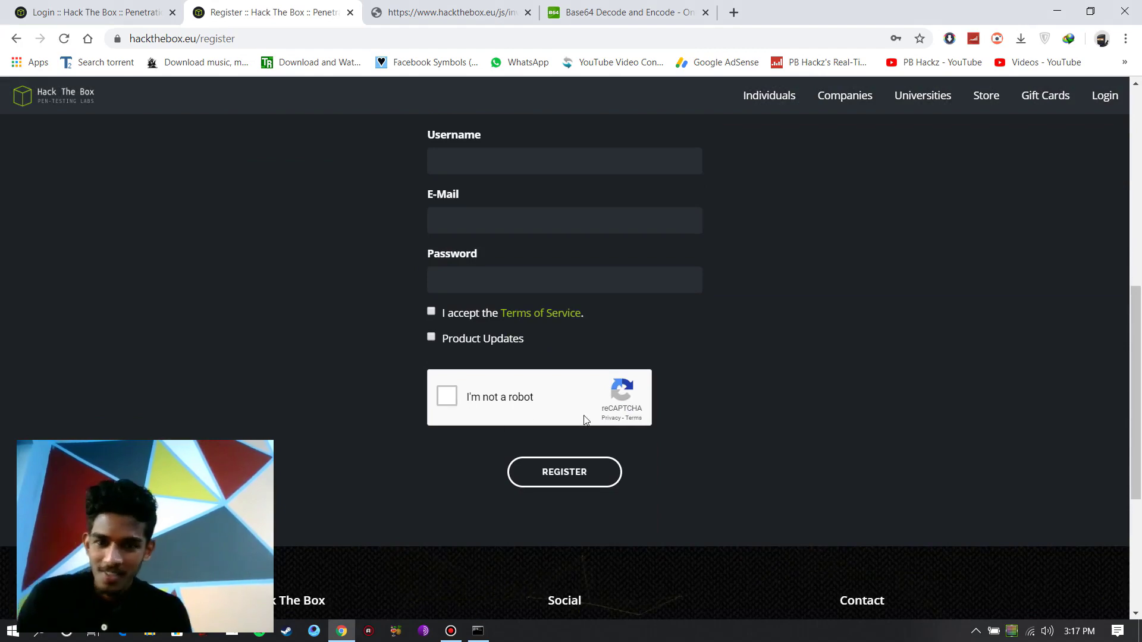